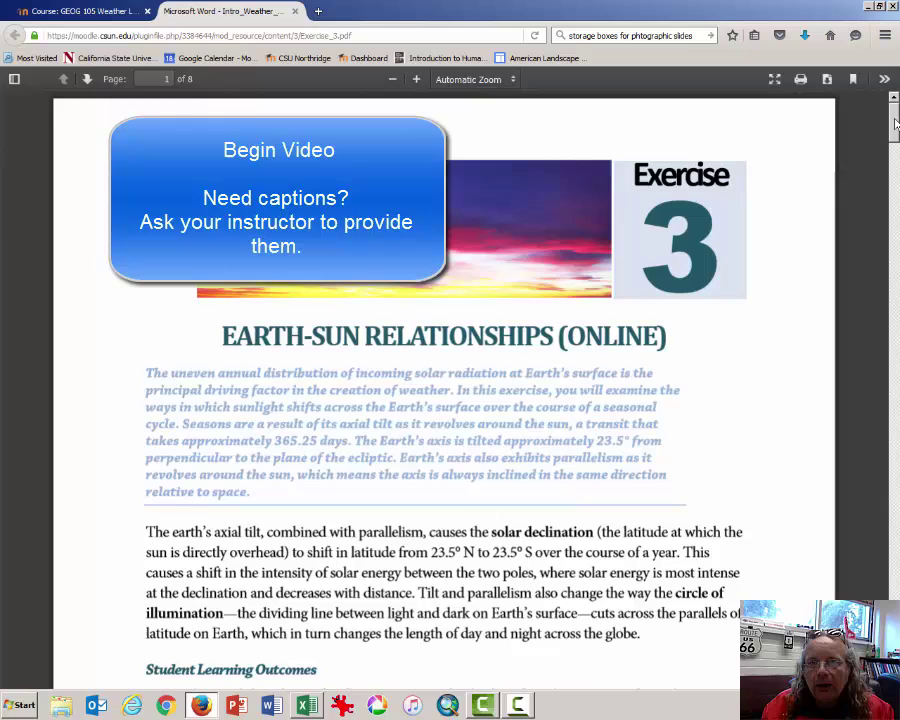
Step: Scroll the lab PDF to the Axial Tilt and Seasons section and highlight the analemma learning outcome
drag(896, 118, 896, 158)
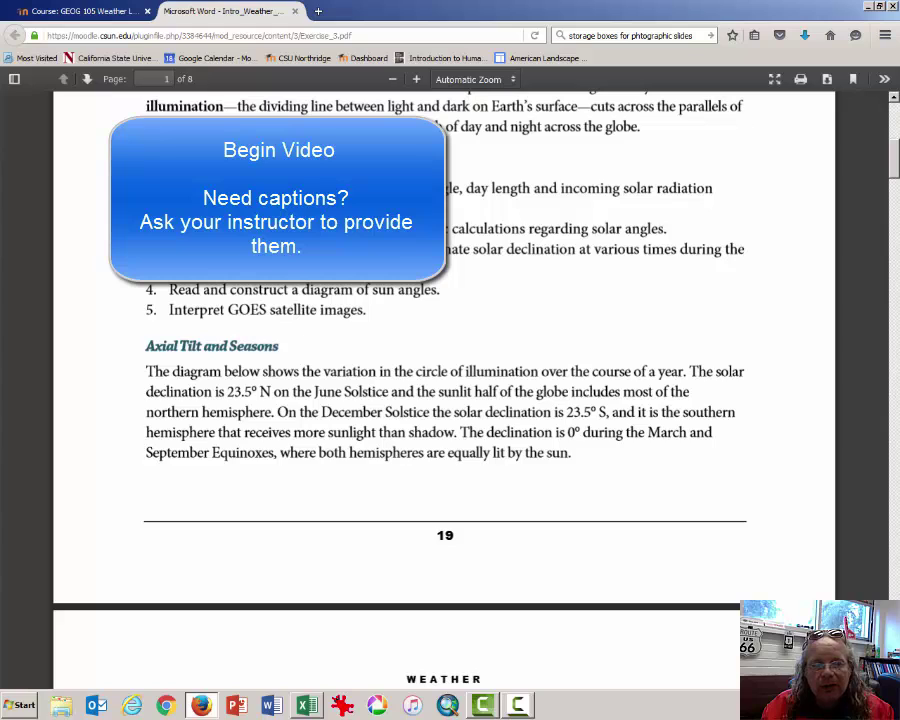
drag(169, 249, 401, 255)
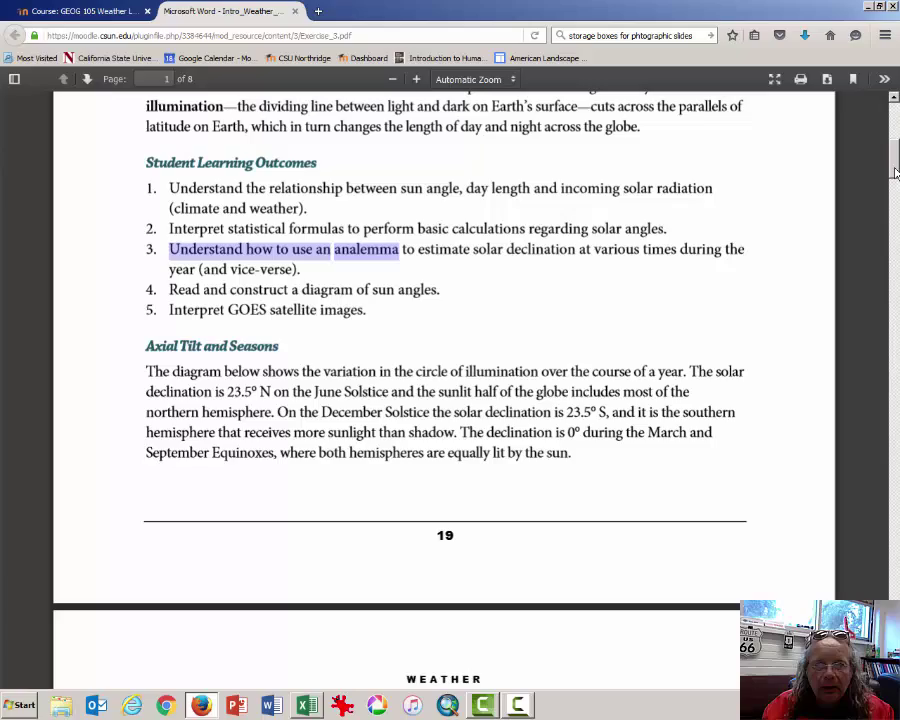
Step: Scroll the PDF to page 4's Zenith Angle and Elevation Angle formulas (Equations 2.1 and 2.2)
drag(896, 172, 886, 366)
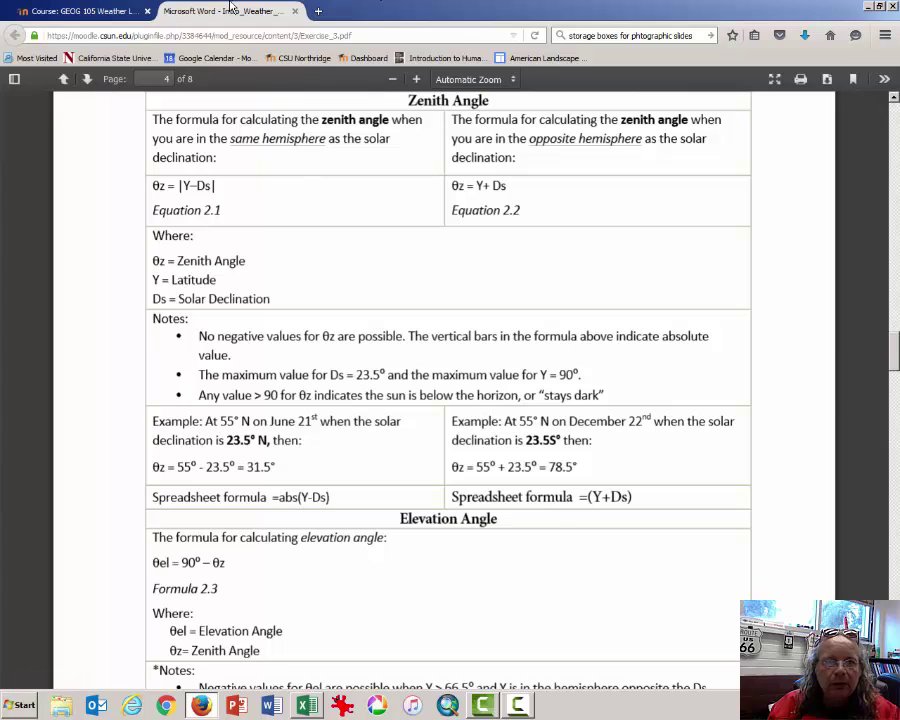
Step: Minimize Firefox and scroll the Excel Sun Angle Calculations worksheet into view
click(868, 7)
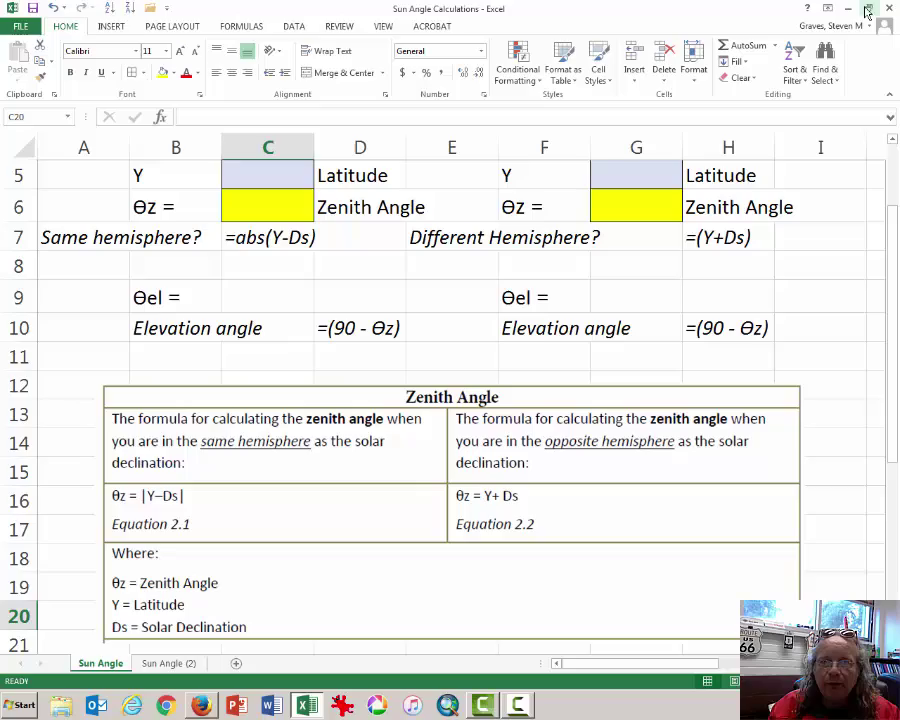
scroll(423, 275, up, 2)
scroll(423, 275, down, 3)
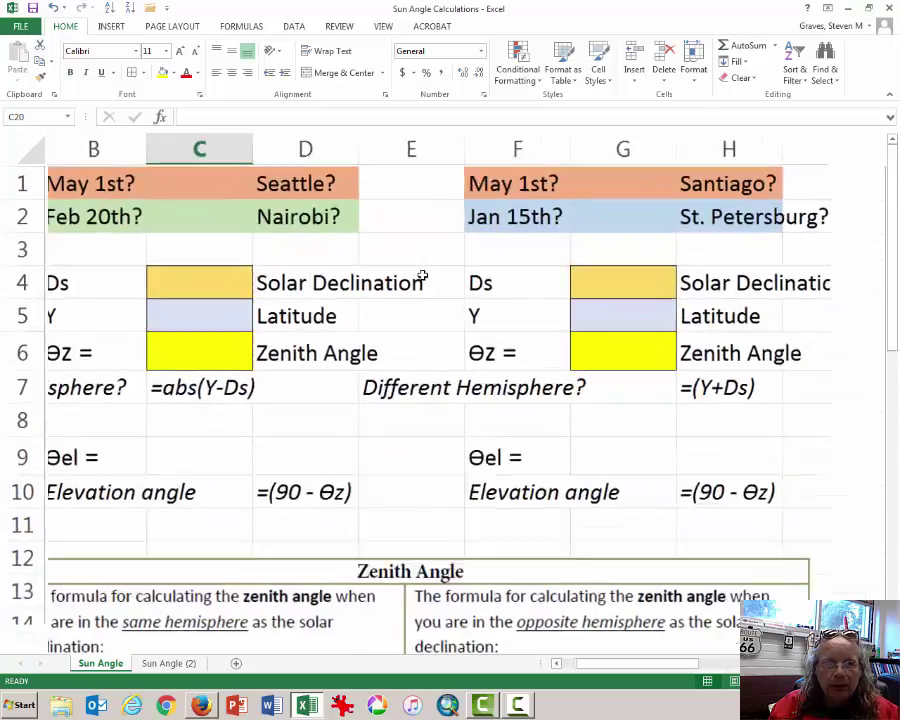
scroll(423, 275, down, 2)
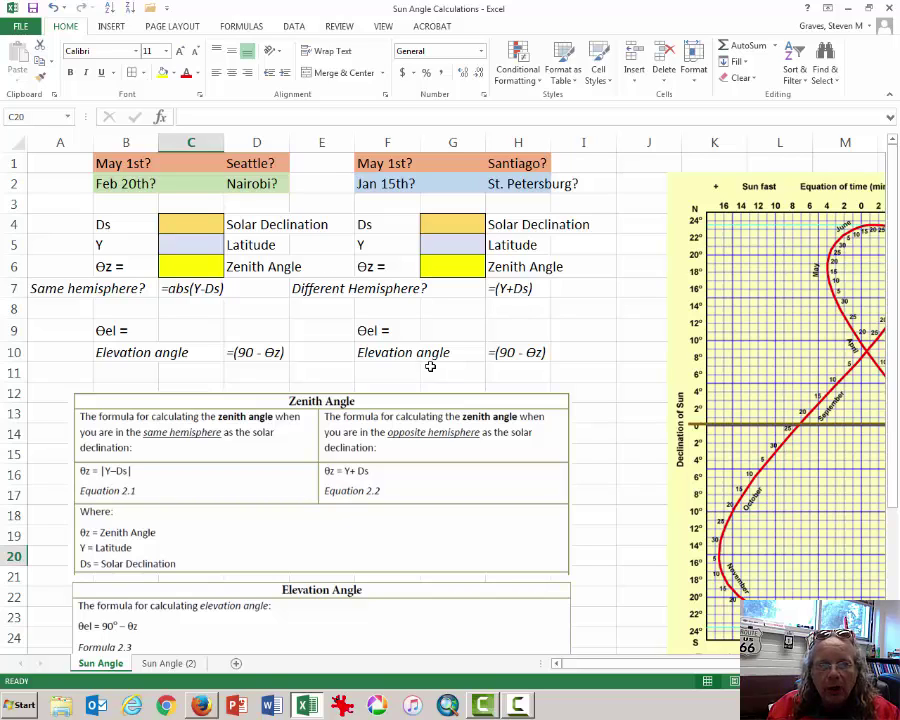
key(F10)
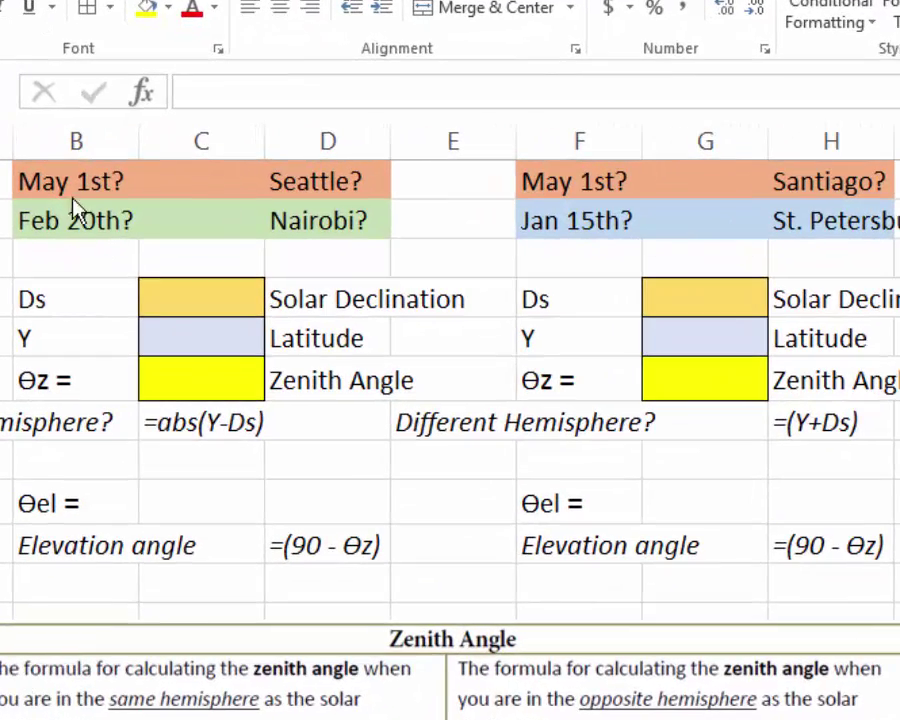
Step: Point out the May 1st Seattle question, the zenith and elevation labels, and the latitude and declination rows
click(60, 181)
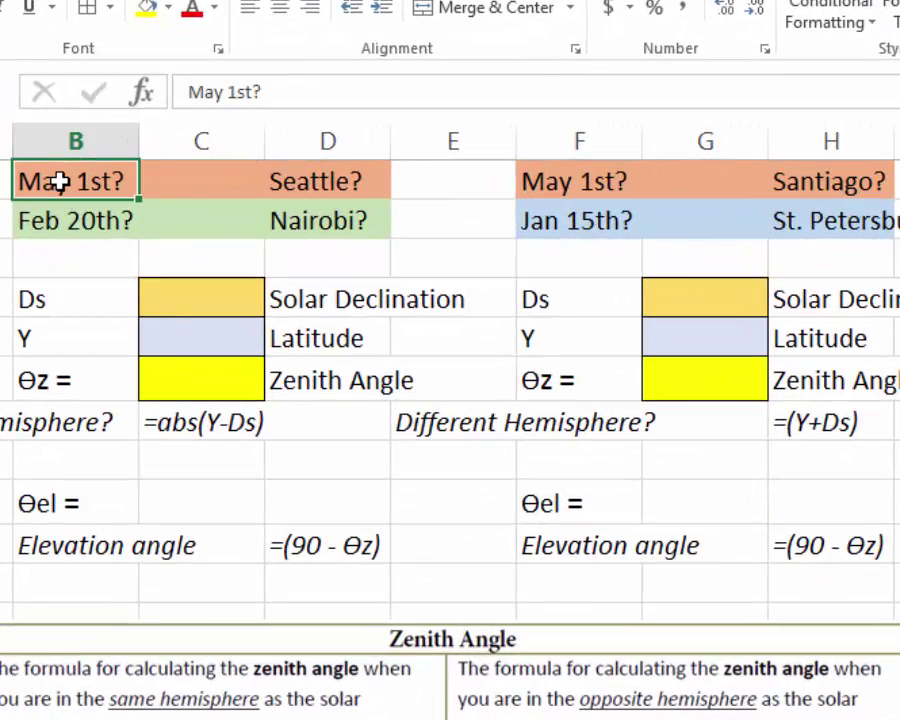
click(327, 396)
click(91, 545)
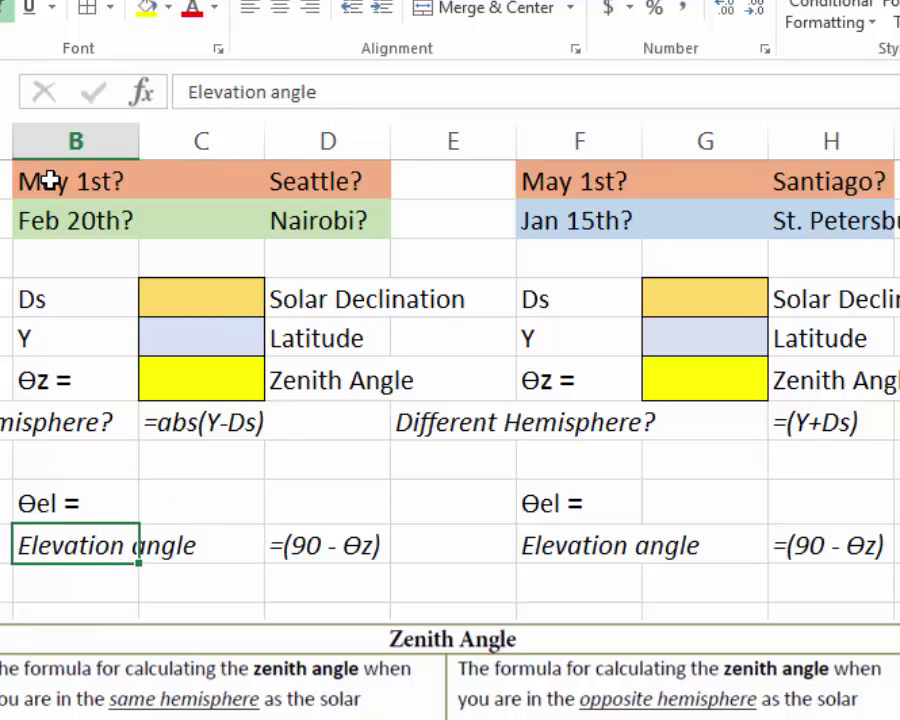
drag(50, 181, 335, 185)
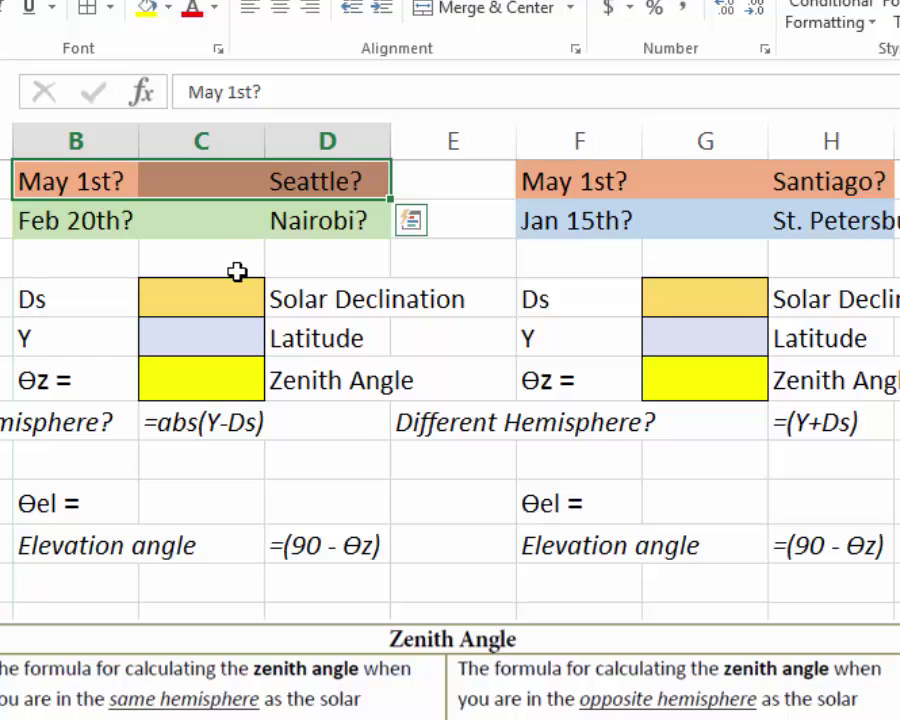
click(181, 340)
mouse_move(181, 340)
mouse_down()
mouse_move(742, 334)
mouse_move(186, 336)
mouse_up()
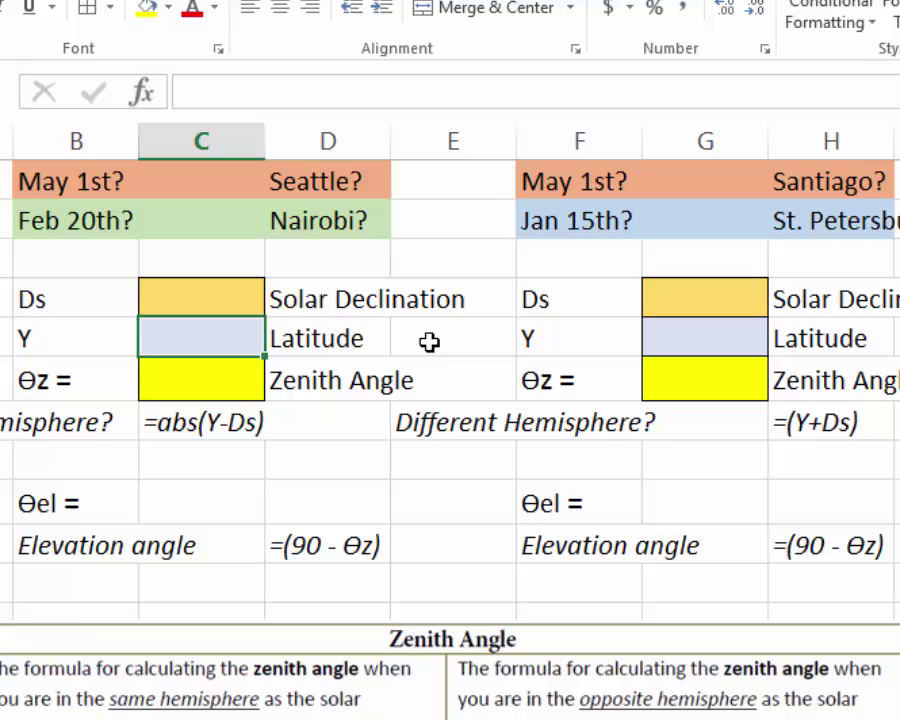
drag(70, 298, 711, 298)
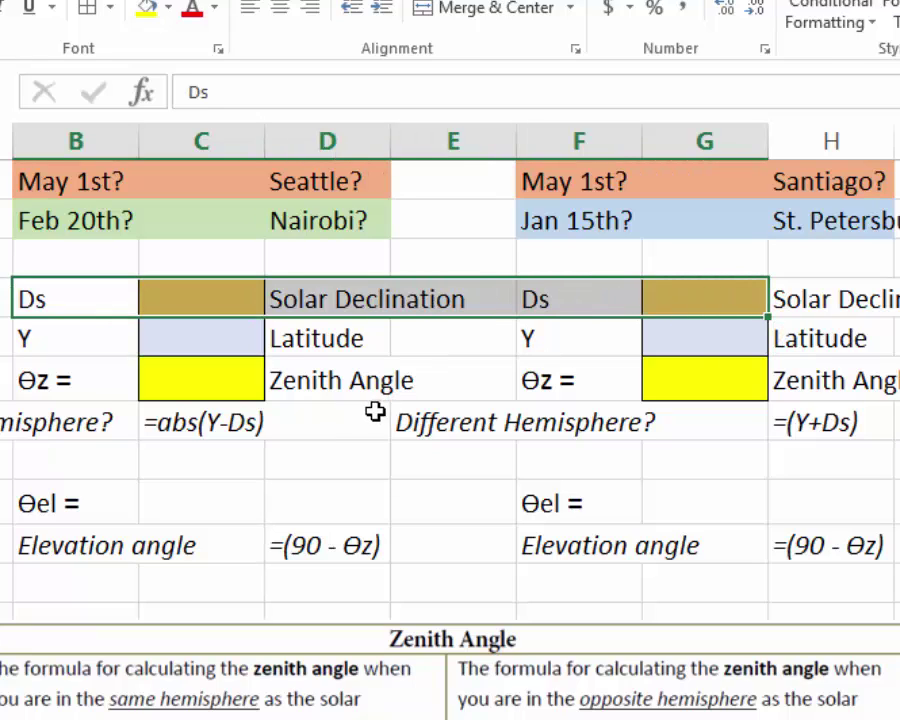
click(362, 412)
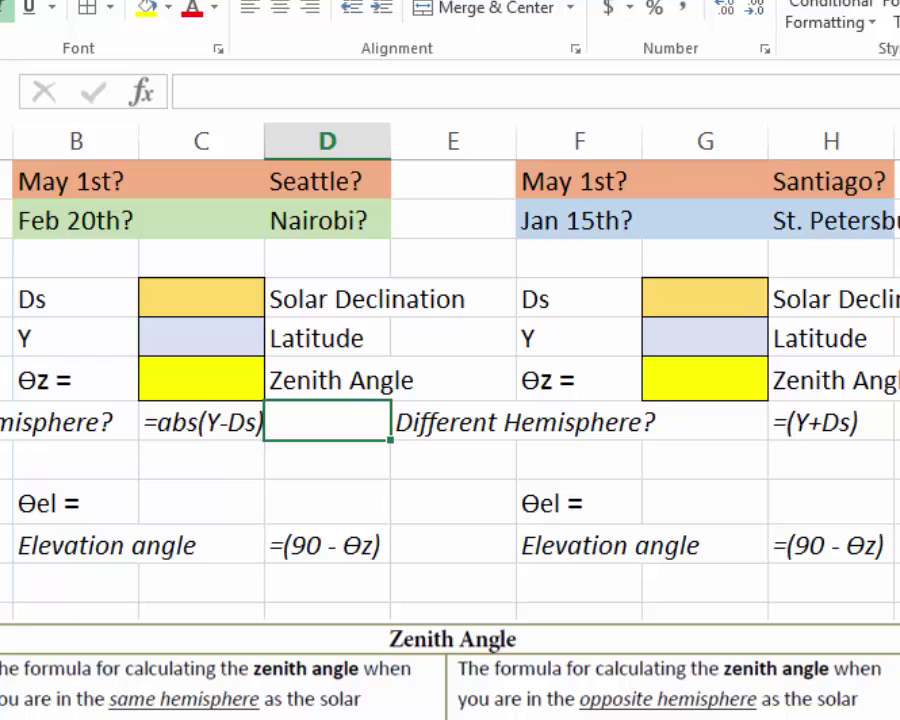
Step: Scroll back from the analemma chart and enter 15 as Seattle's solar declination in C4
scroll(450, 400, right, 5)
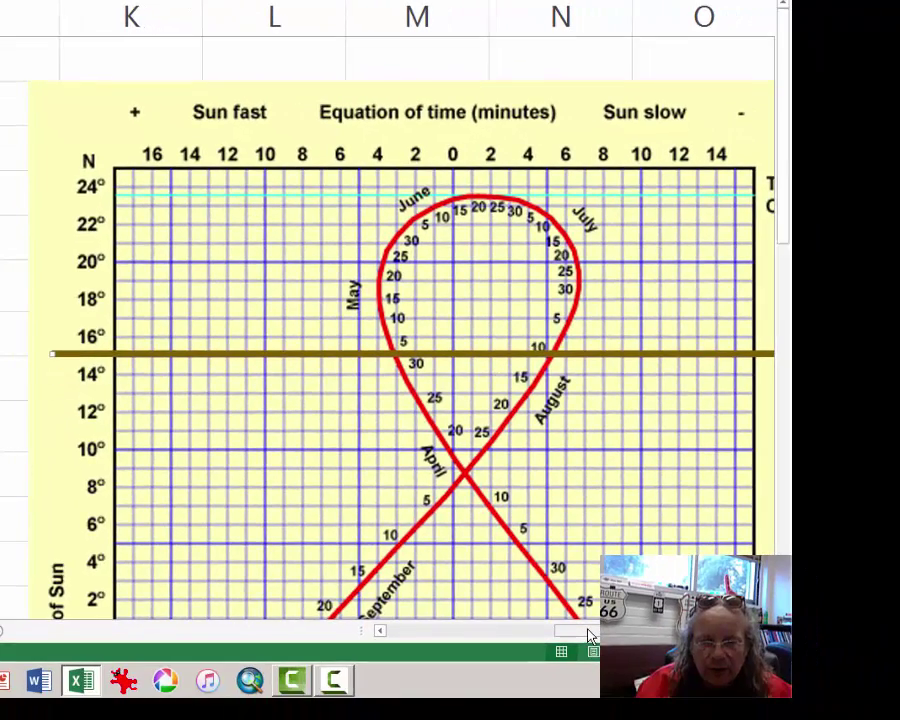
click(590, 632)
drag(590, 637, 420, 633)
click(146, 195)
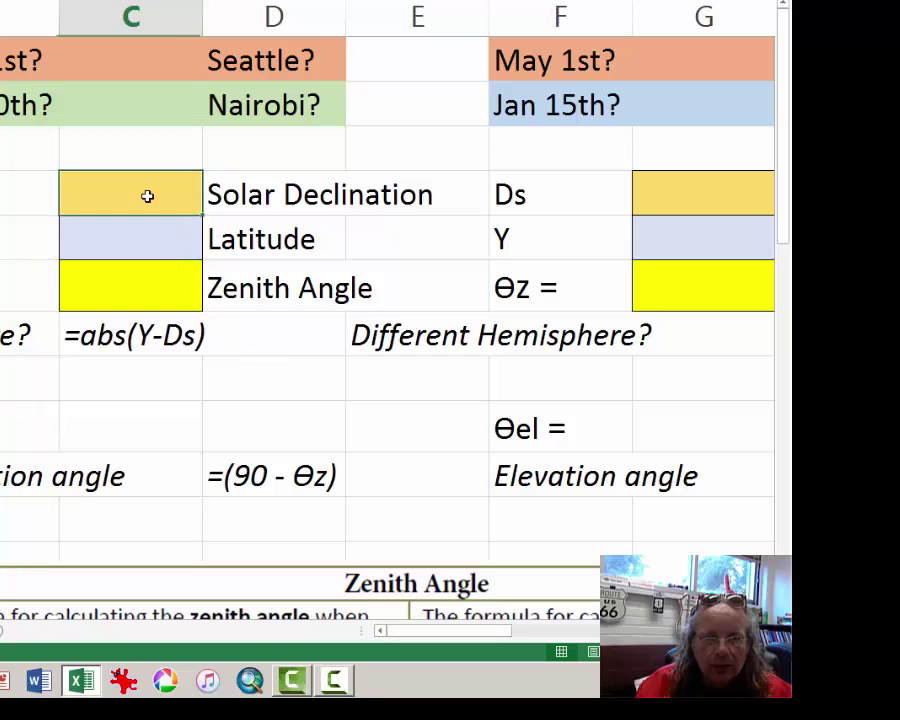
text(15)
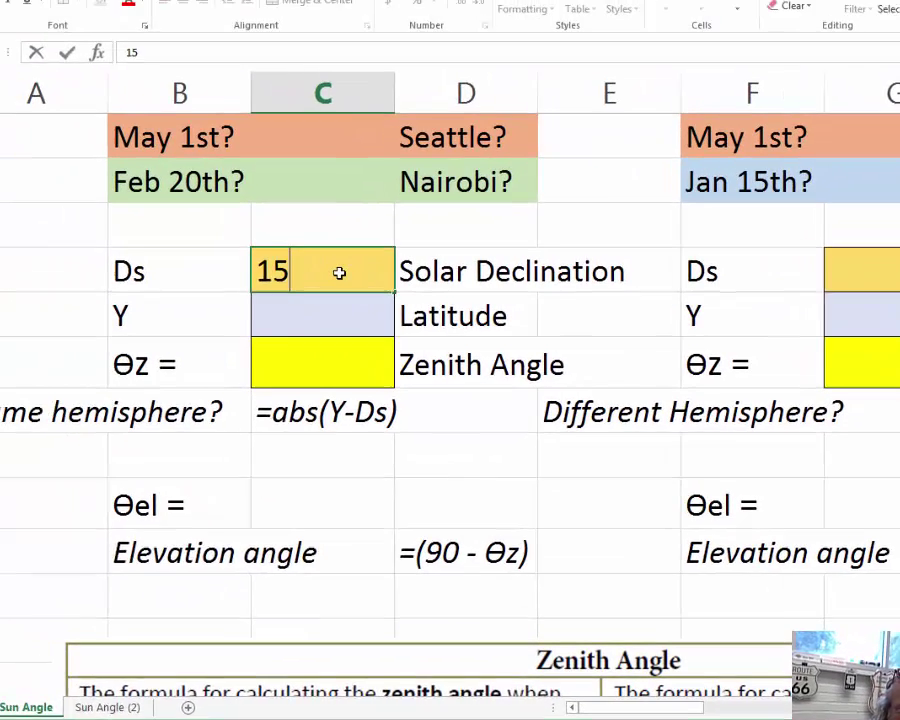
key(Tab)
key(Down)
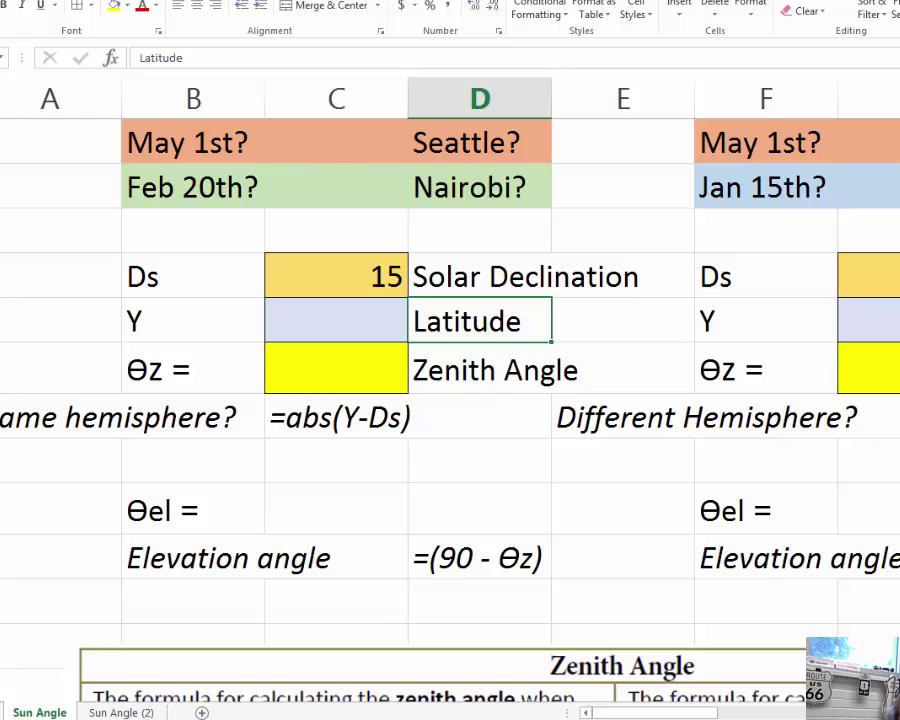
Step: Enter 46 as Seattle's latitude in C5 and review the zenith angle formula guides
click(369, 322)
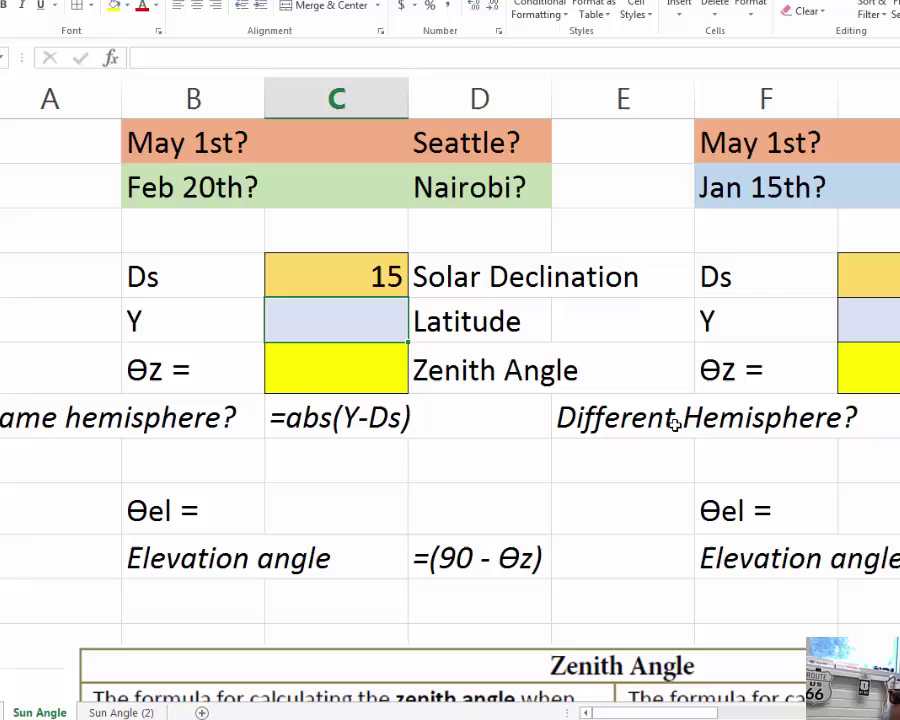
text(46)
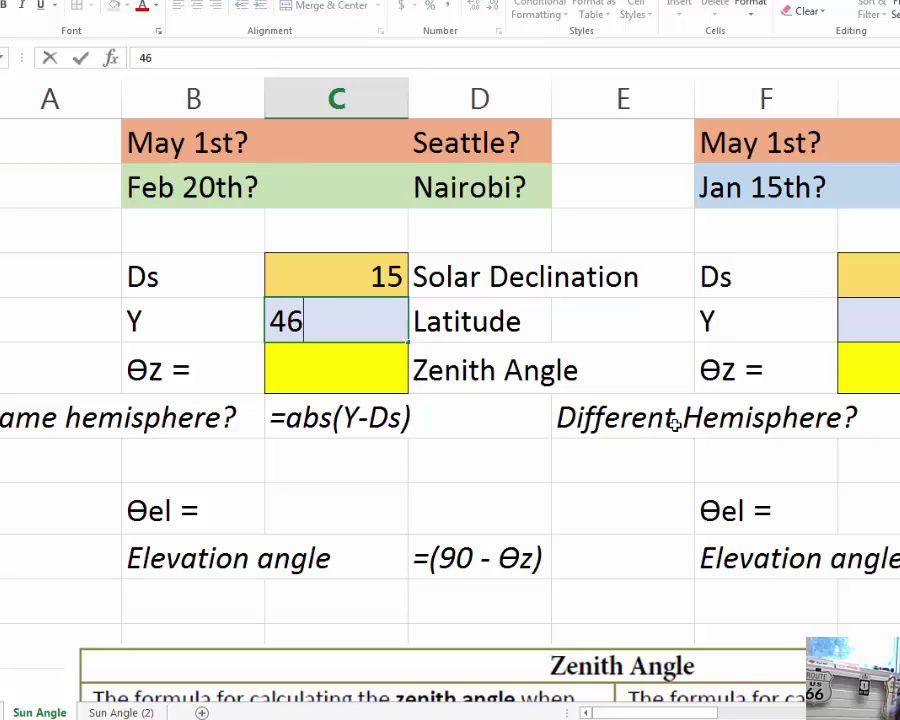
click(452, 467)
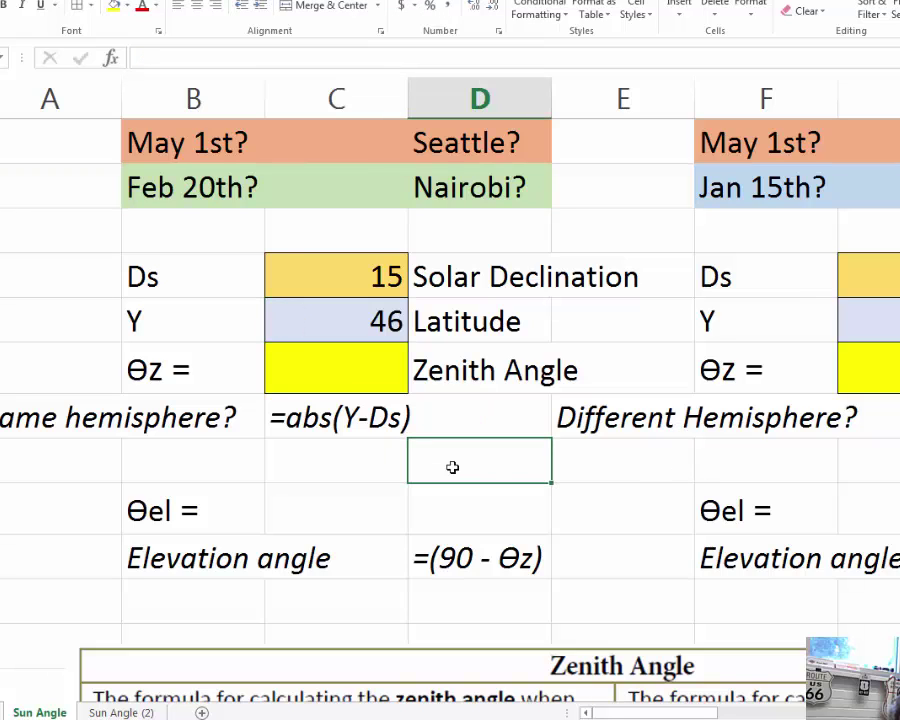
scroll(452, 467, down, 3)
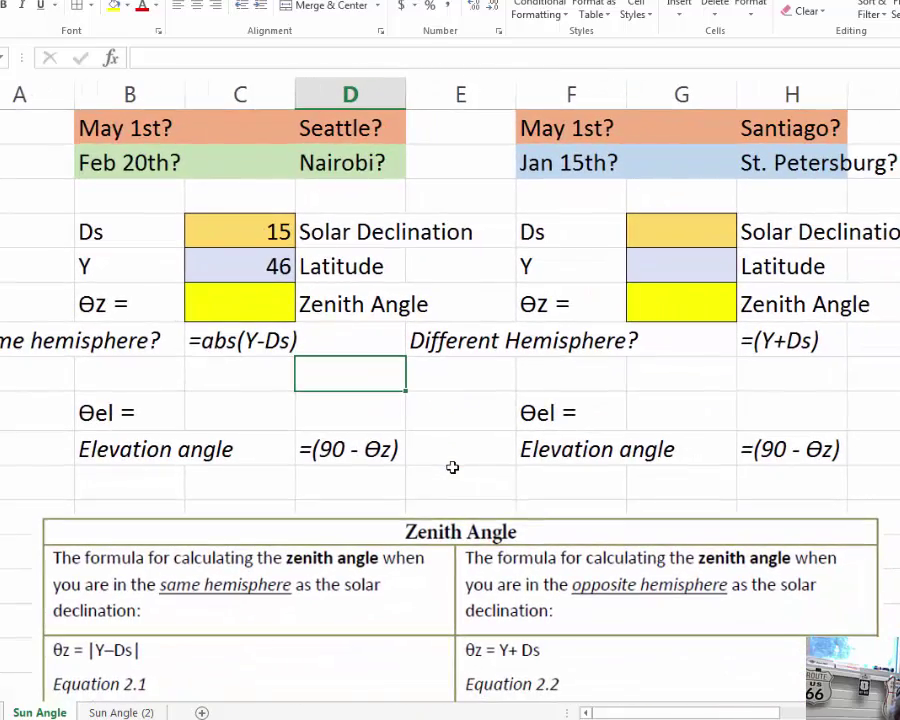
scroll(452, 467, down, 2)
scroll(240, 306, up, 1)
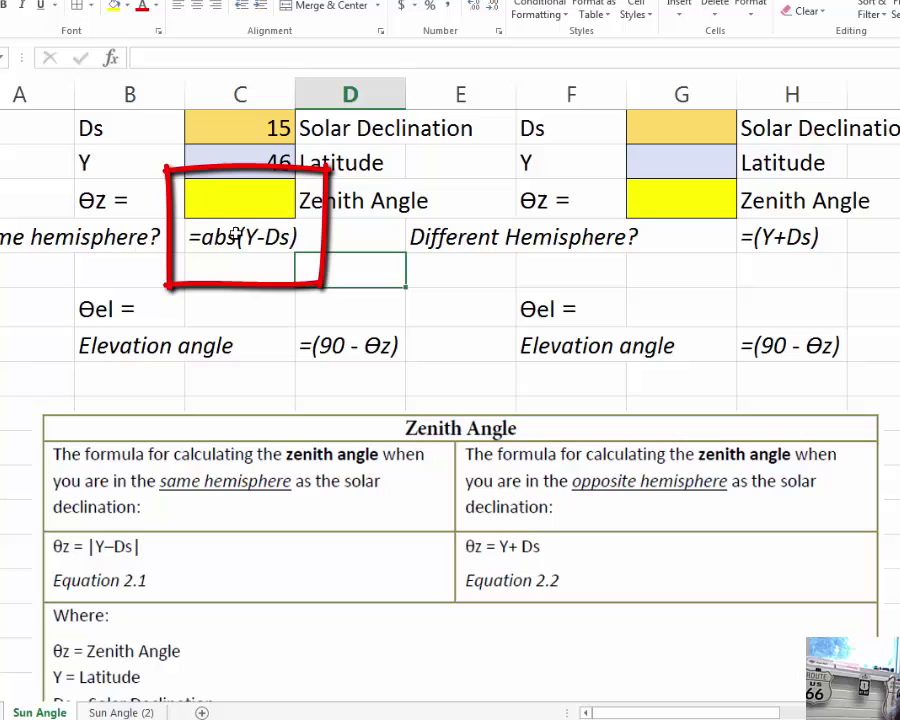
scroll(243, 327, down, 4)
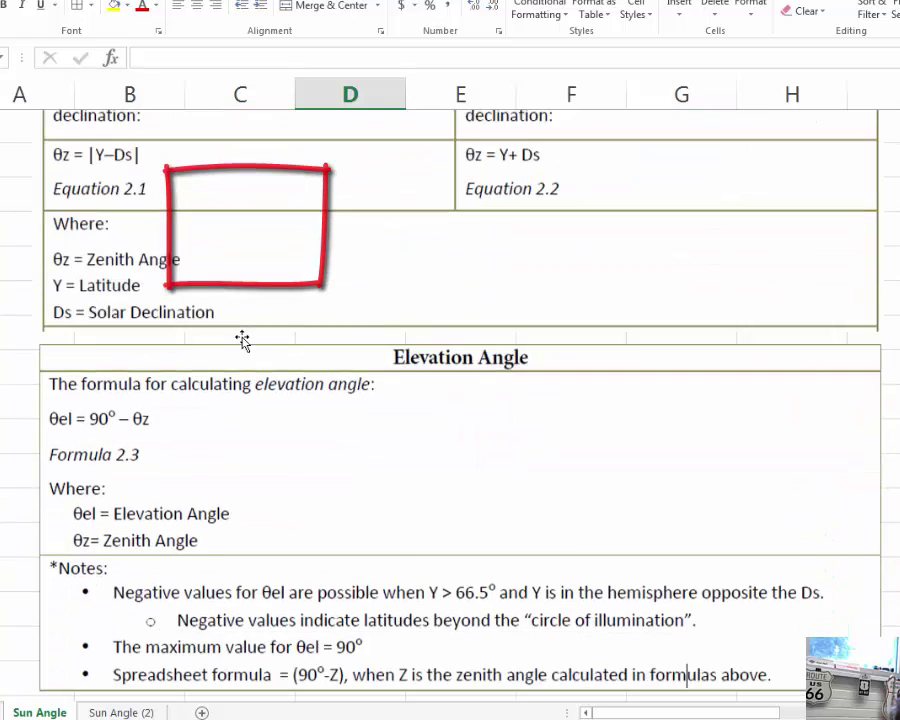
scroll(238, 345, up, 2)
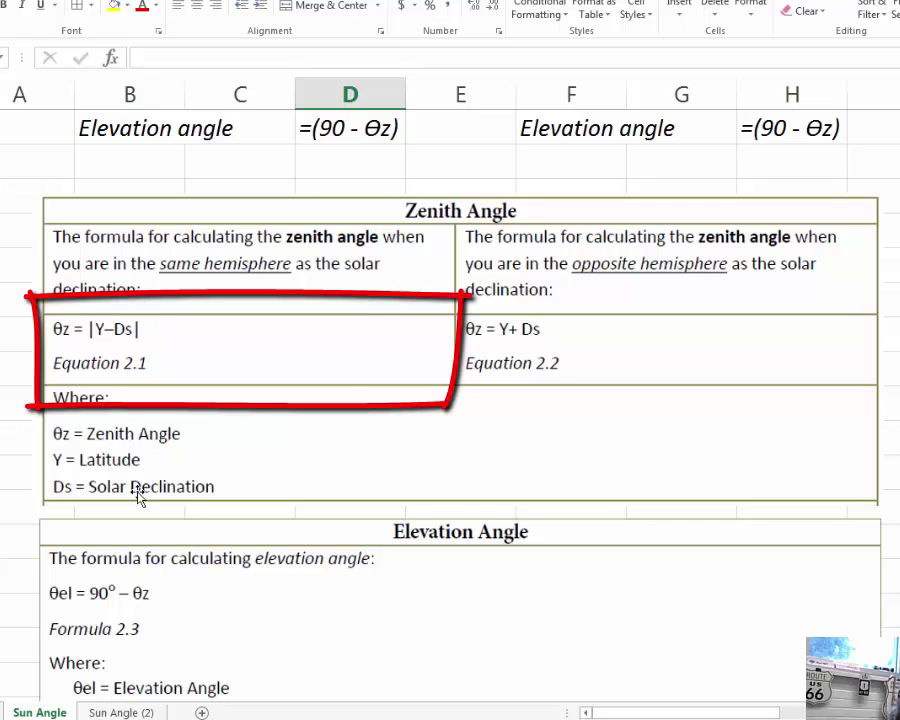
scroll(202, 481, up, 3)
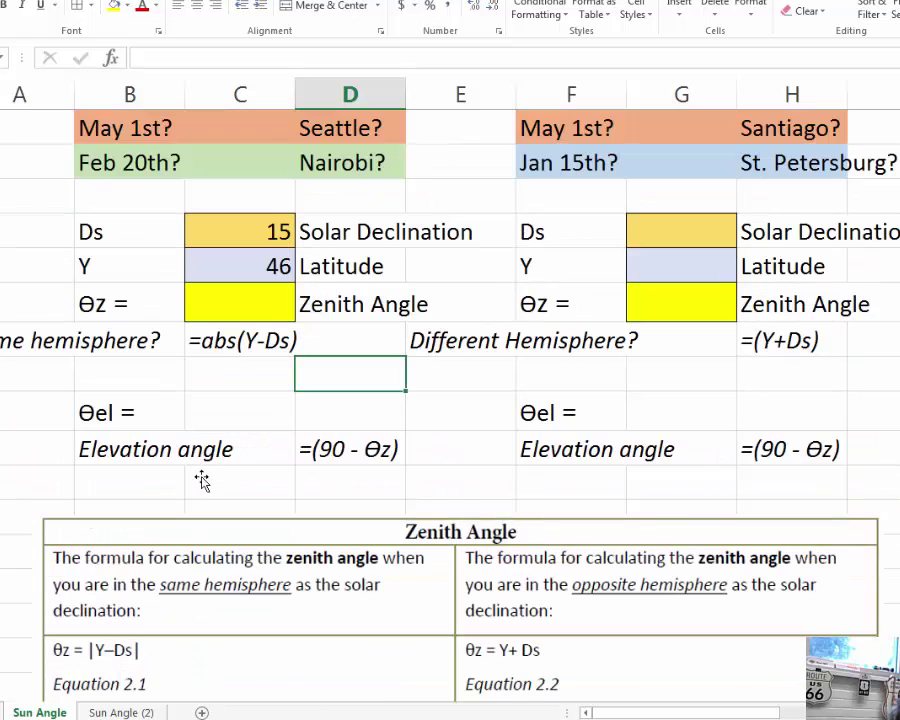
click(257, 305)
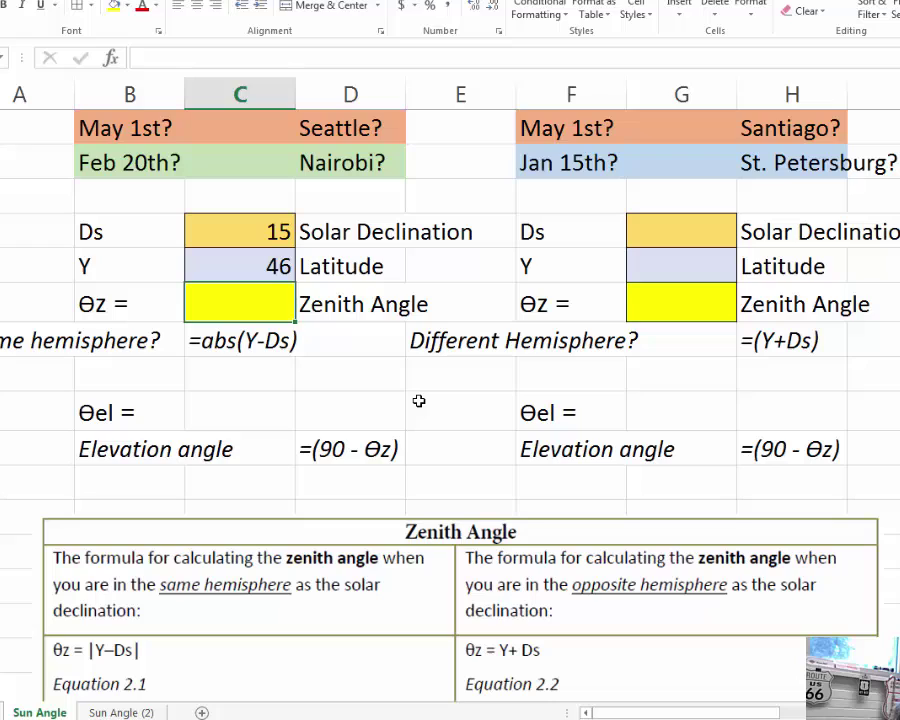
Step: Enter =ABS(C5-C4) in C6 so the Seattle zenith angle reads 31
text(=ab)
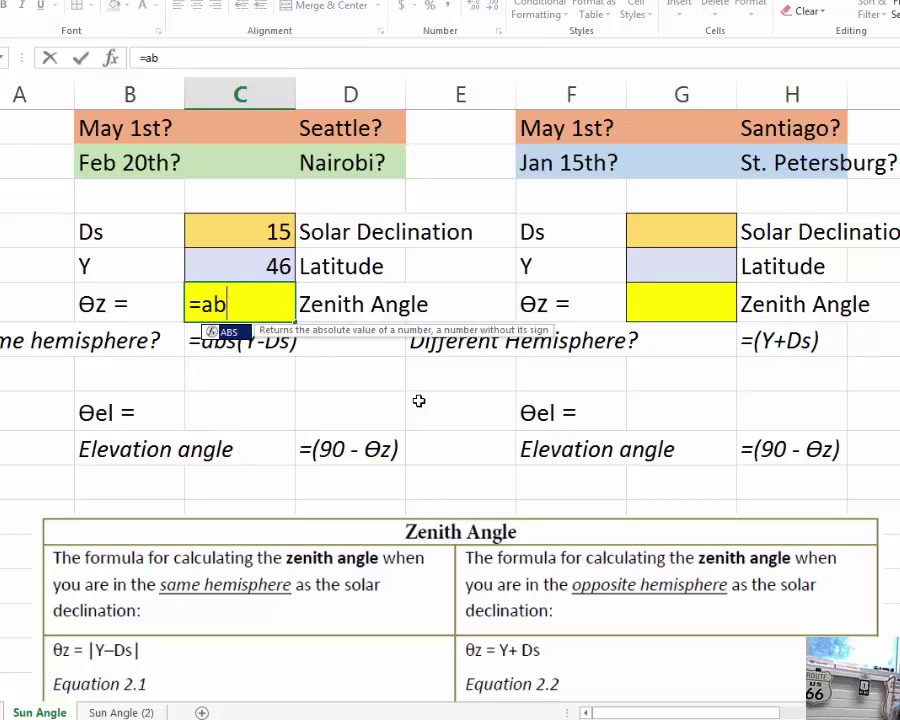
text(s()
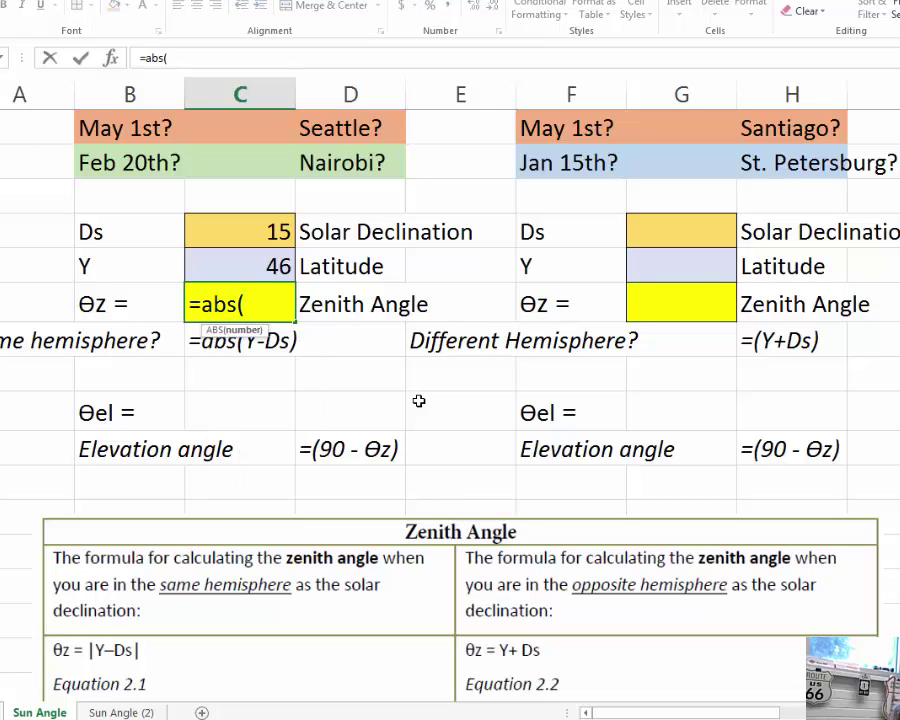
key(Up)
key(Up)
key(Down)
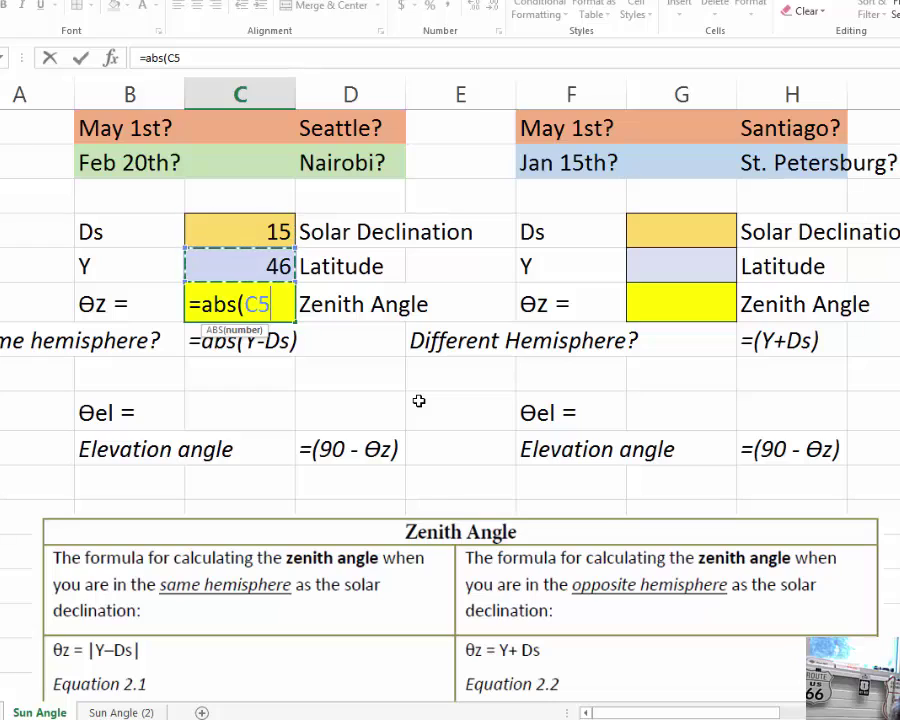
key(Left)
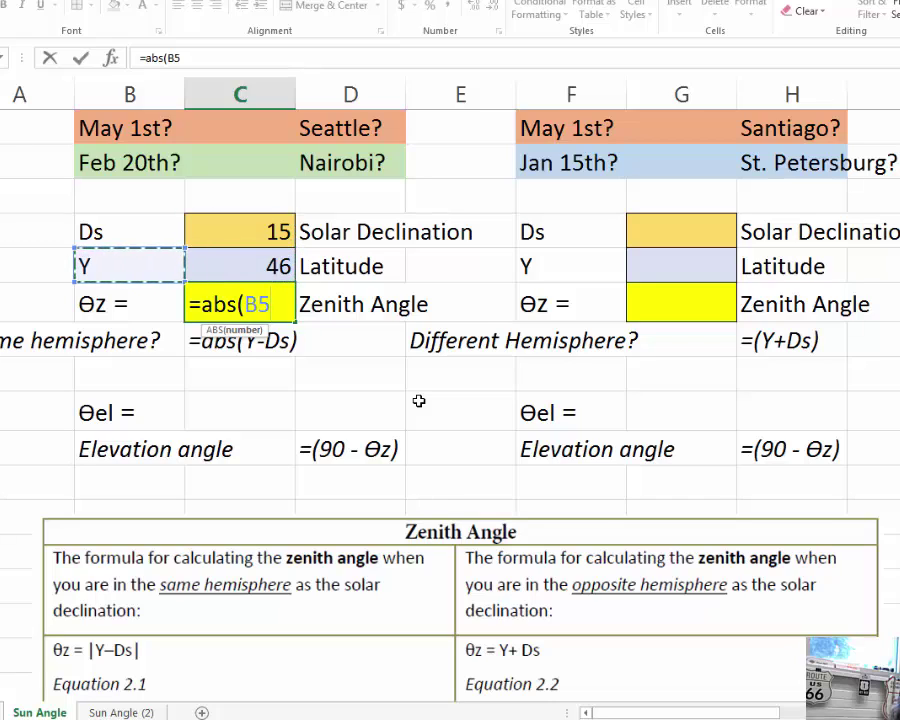
key(Right)
text(-)
key(Up)
key(Up)
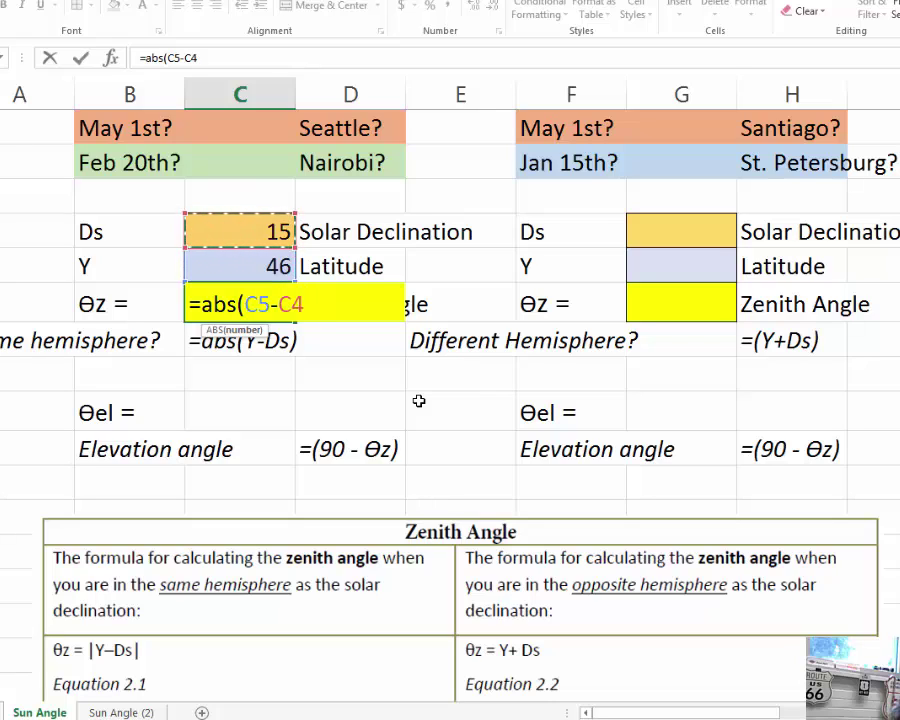
text())
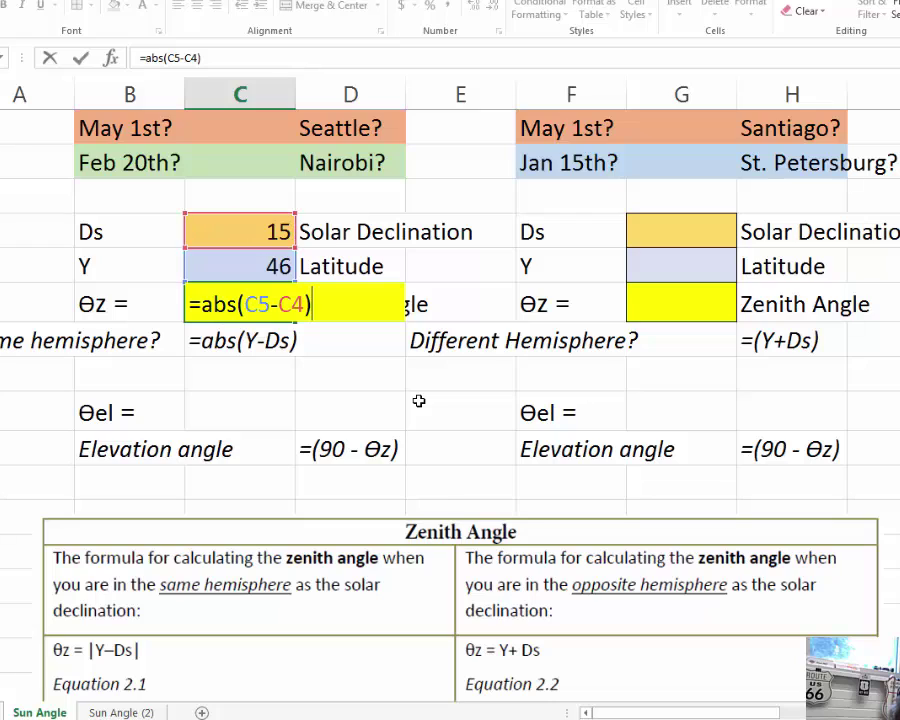
key(ctrl+Return)
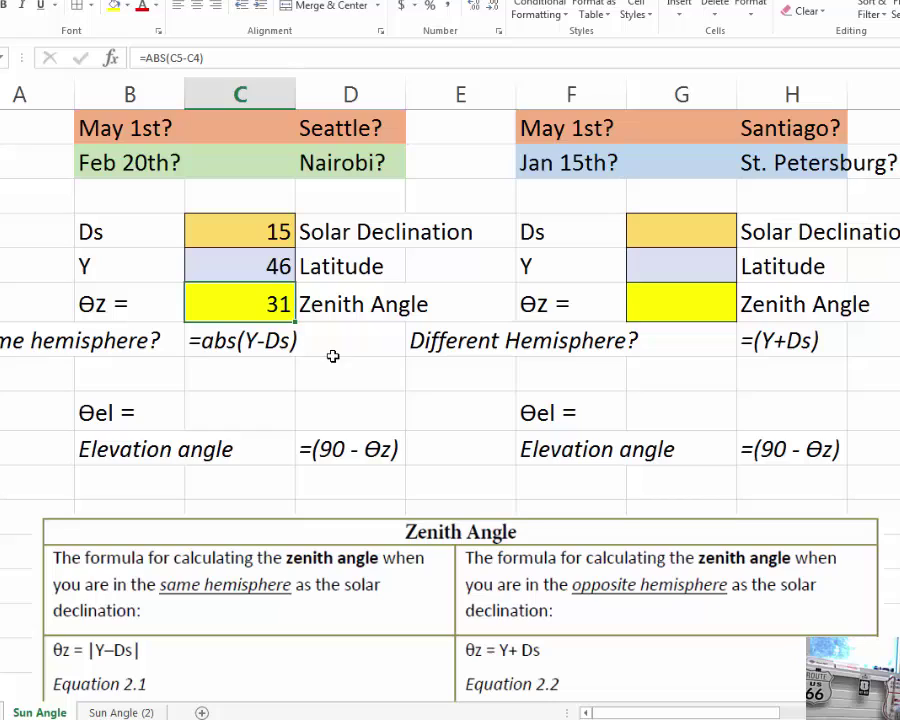
Step: Enter =90-C6 in C8 so the Seattle elevation angle reads 59
click(136, 448)
click(236, 407)
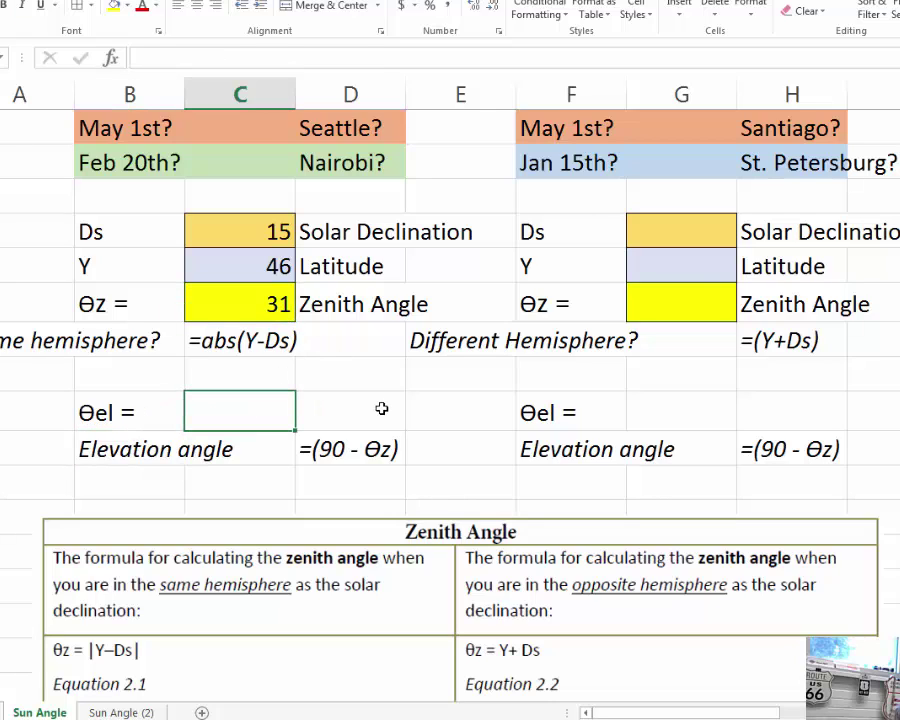
text(=)
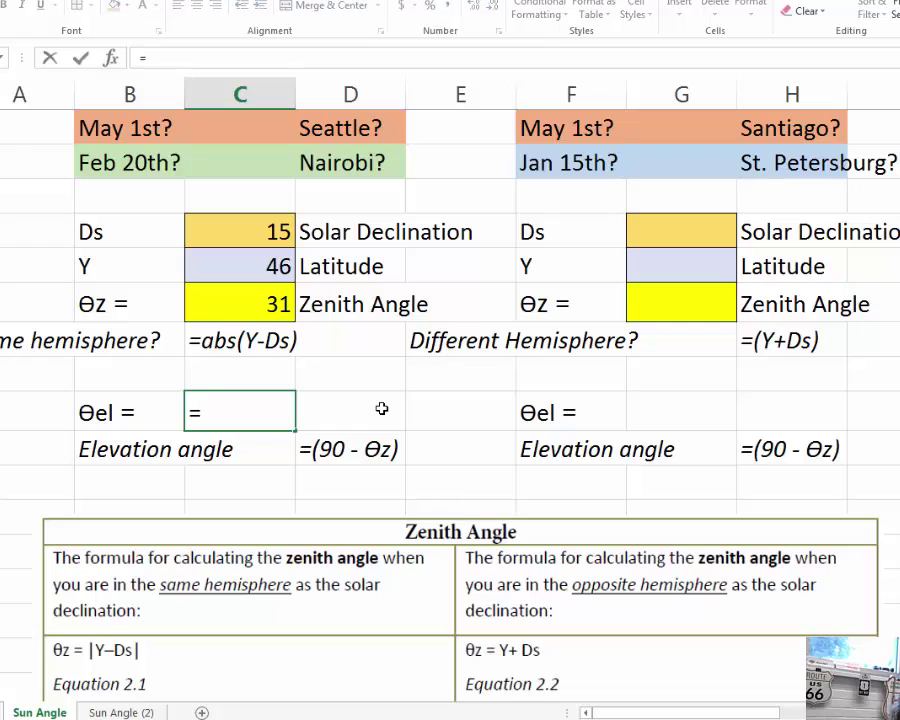
text(90)
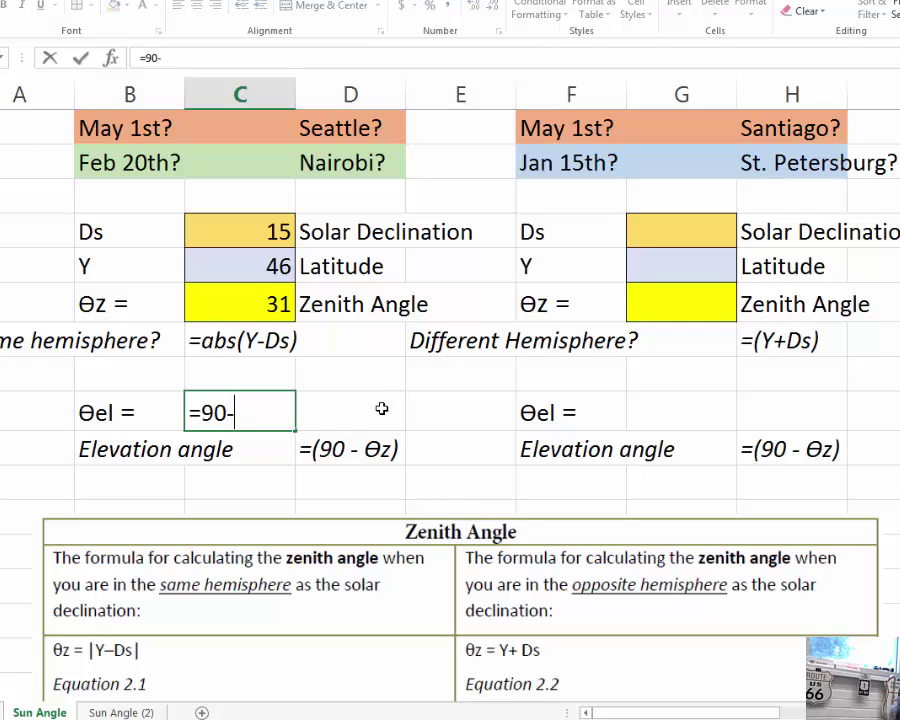
text(-)
key(Up)
key(Up)
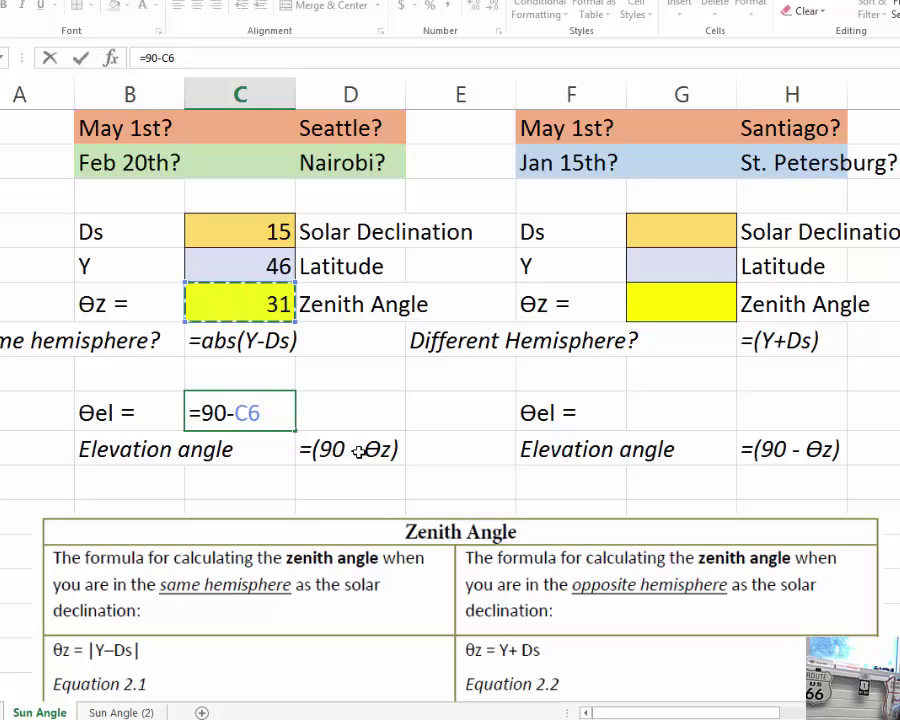
key(Return)
Step: Step through the zenith and elevation label and result cells to review their formulas
key(Up)
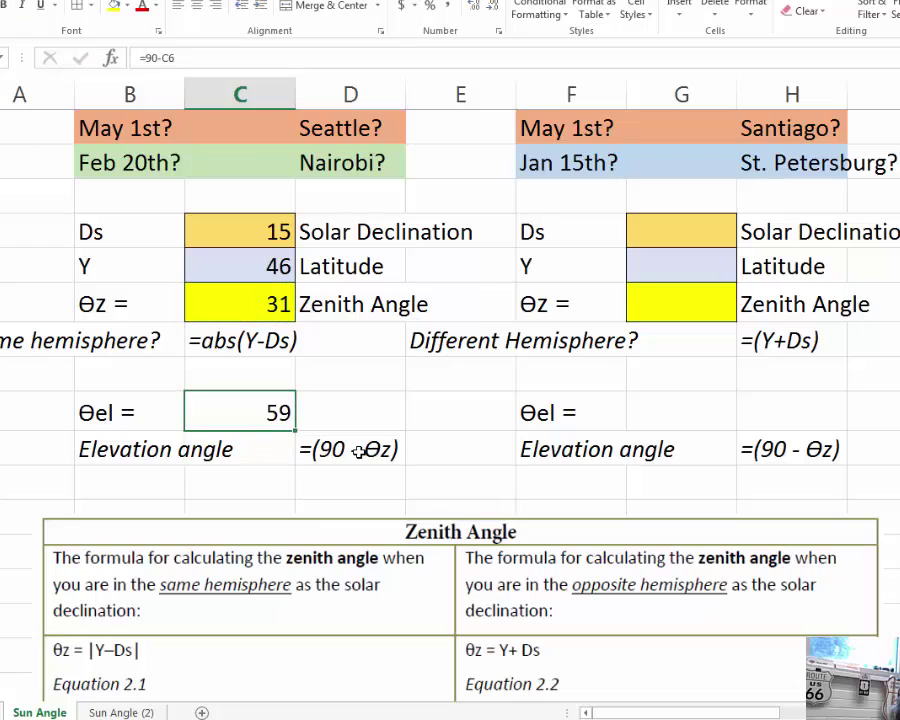
key(Left)
key(shift+Right)
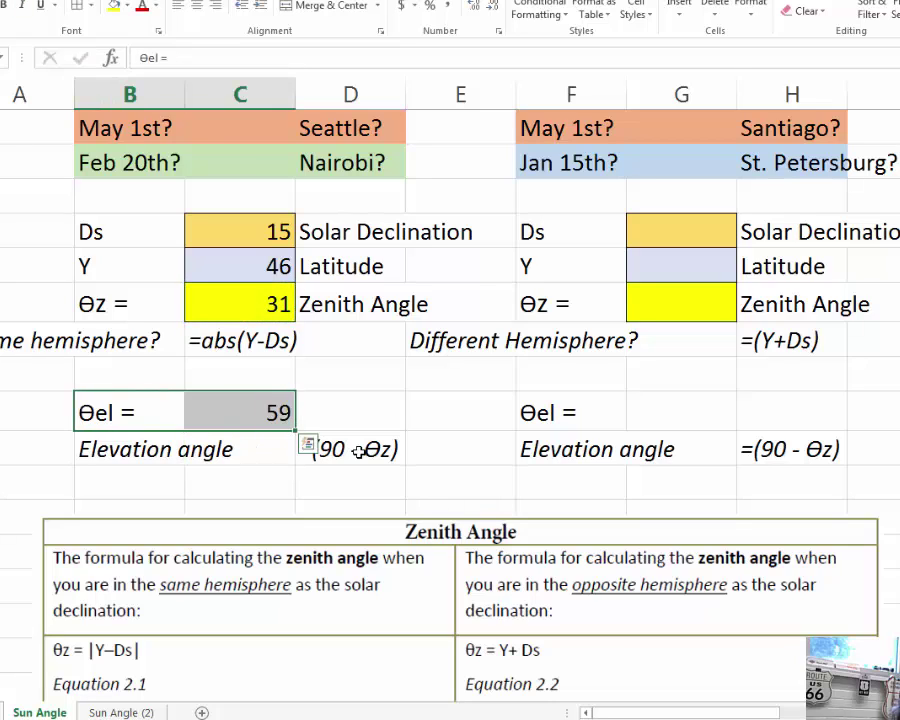
key(Up)
key(Up)
key(shift+Right)
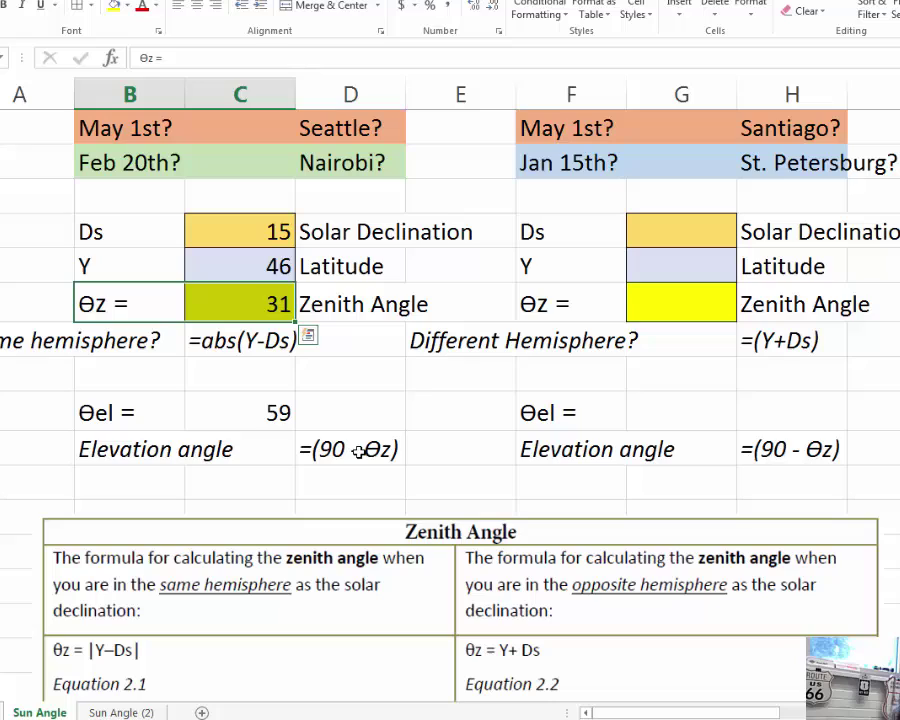
key(shift+Left)
key(Right)
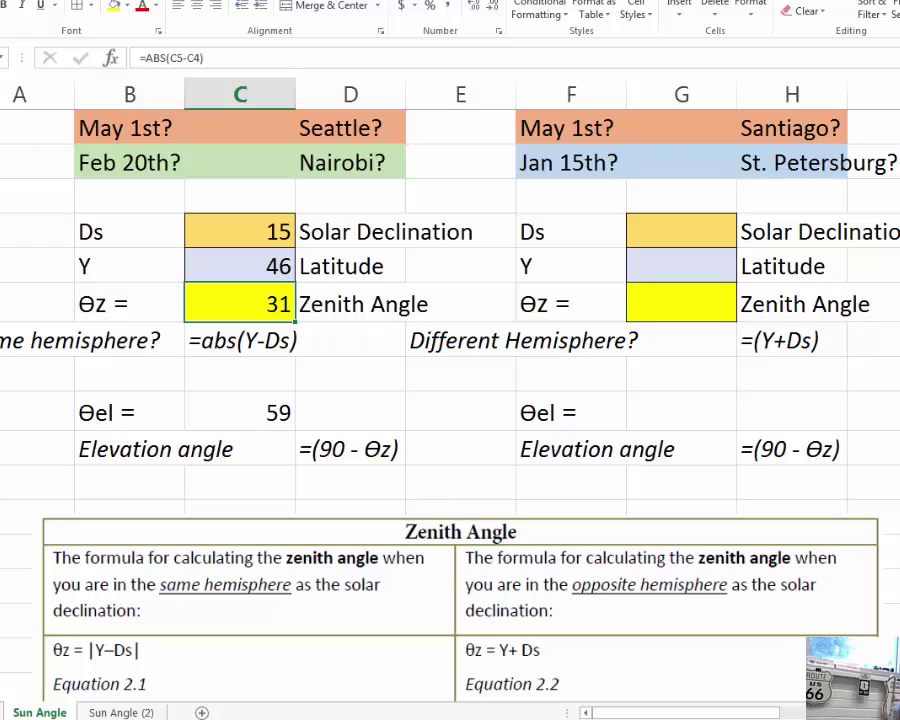
scroll(410, 220, right, 1)
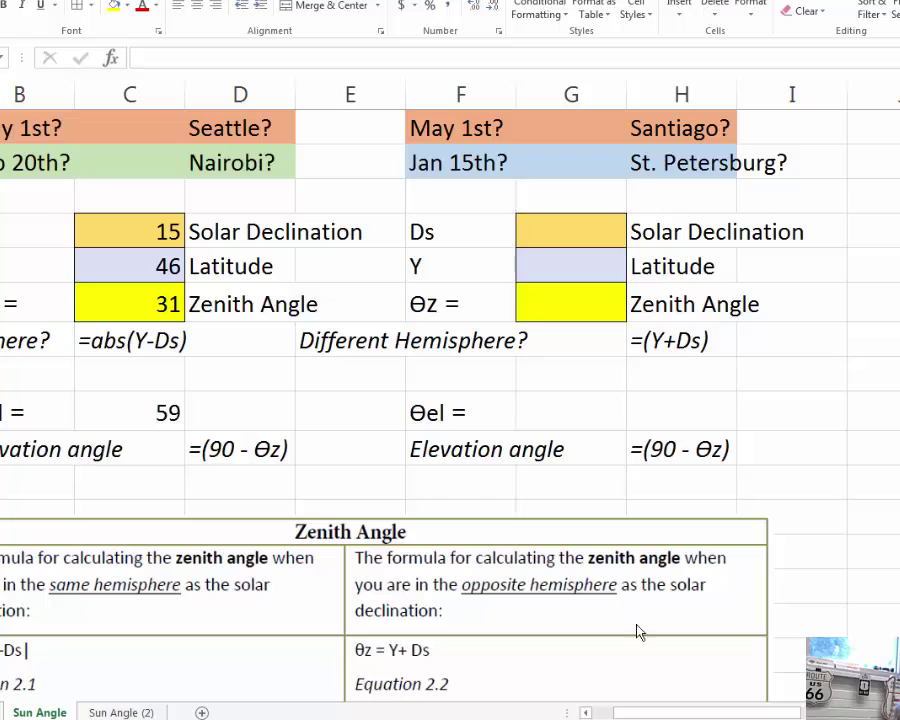
Step: Scroll right to show the sun declination analemma chart with its 15° marker
click(350, 304)
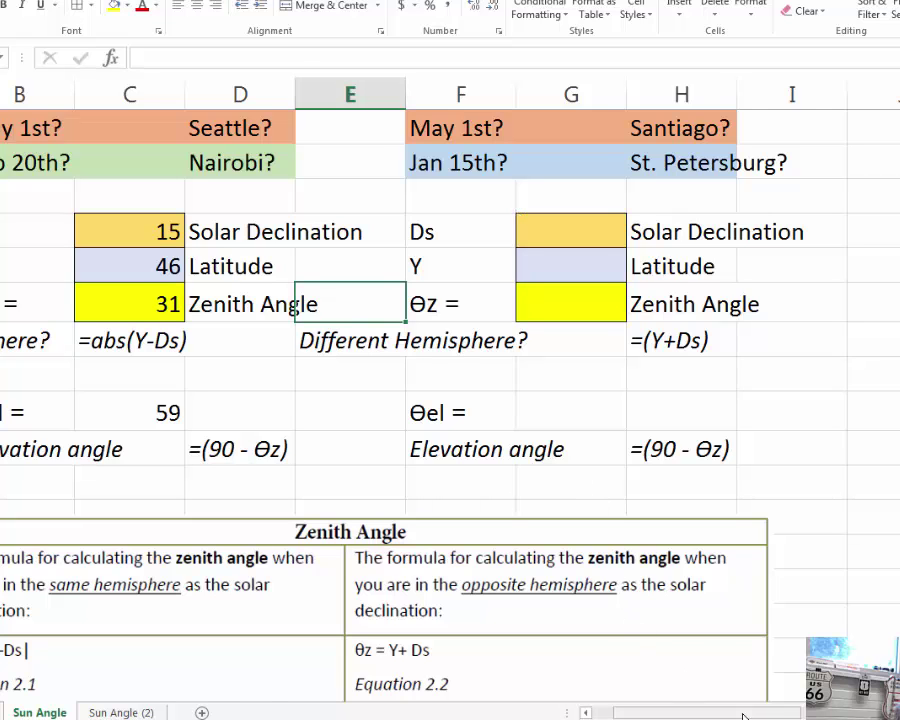
drag(640, 712, 720, 712)
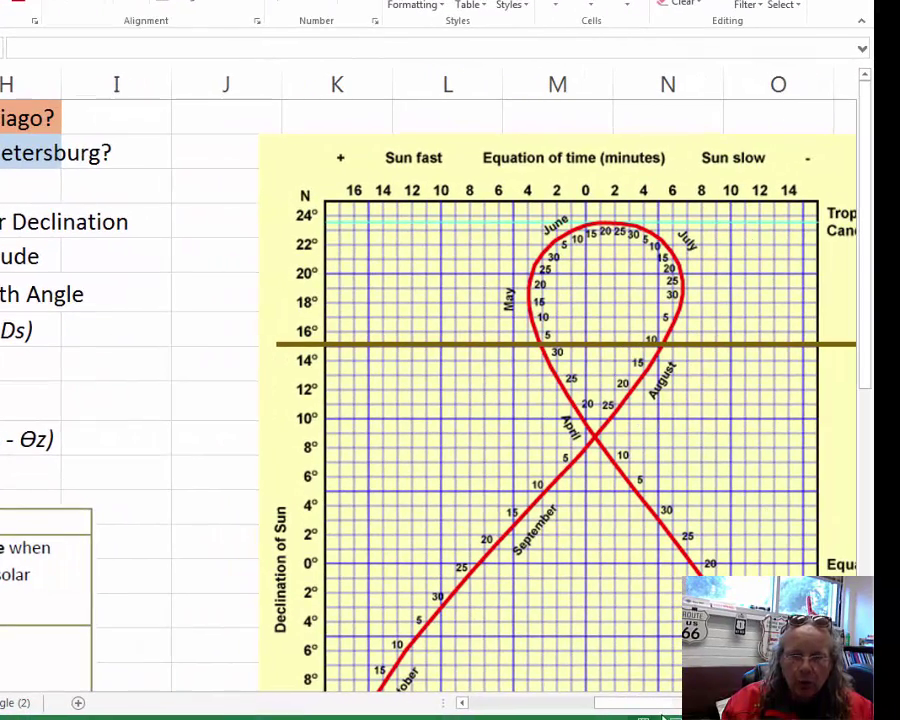
Step: Scroll back left until columns B–I with both calculation blocks are visible
scroll(476, 500, right, 3)
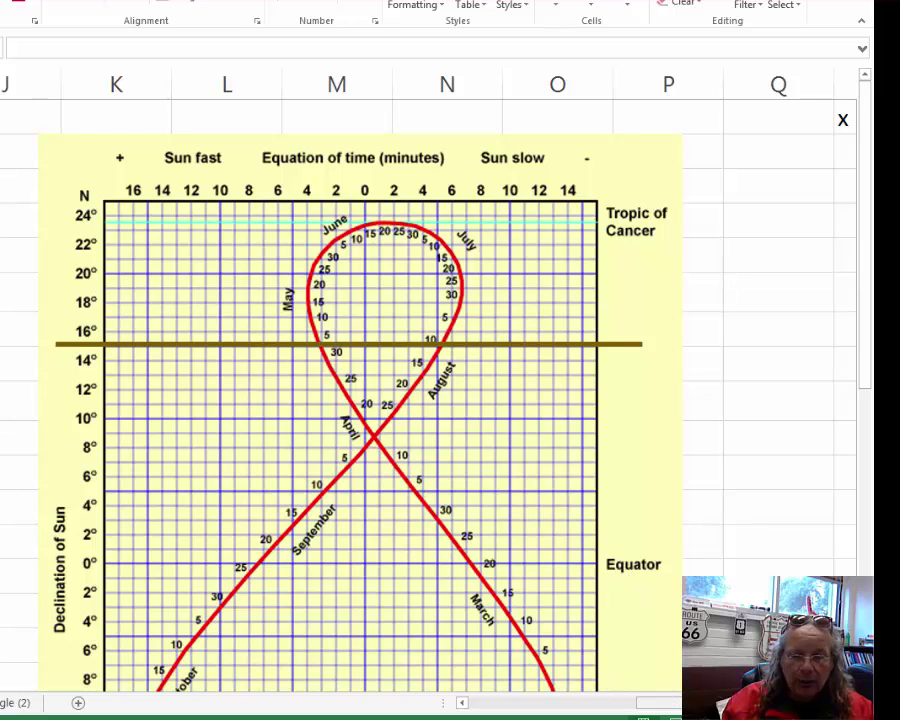
scroll(675, 712, left, 1)
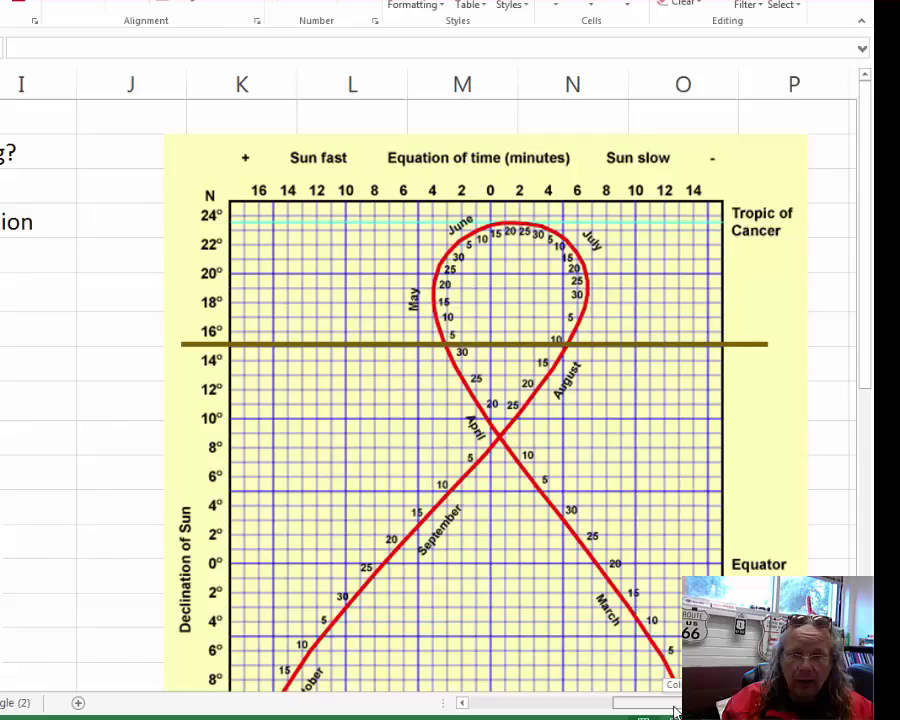
drag(675, 705, 530, 707)
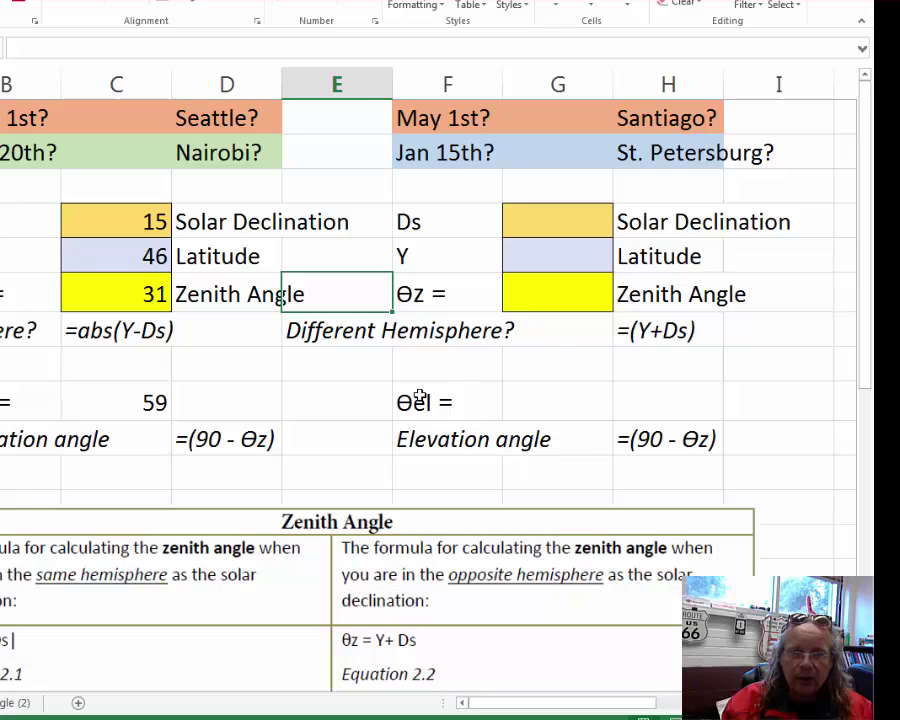
drag(355, 328, 660, 334)
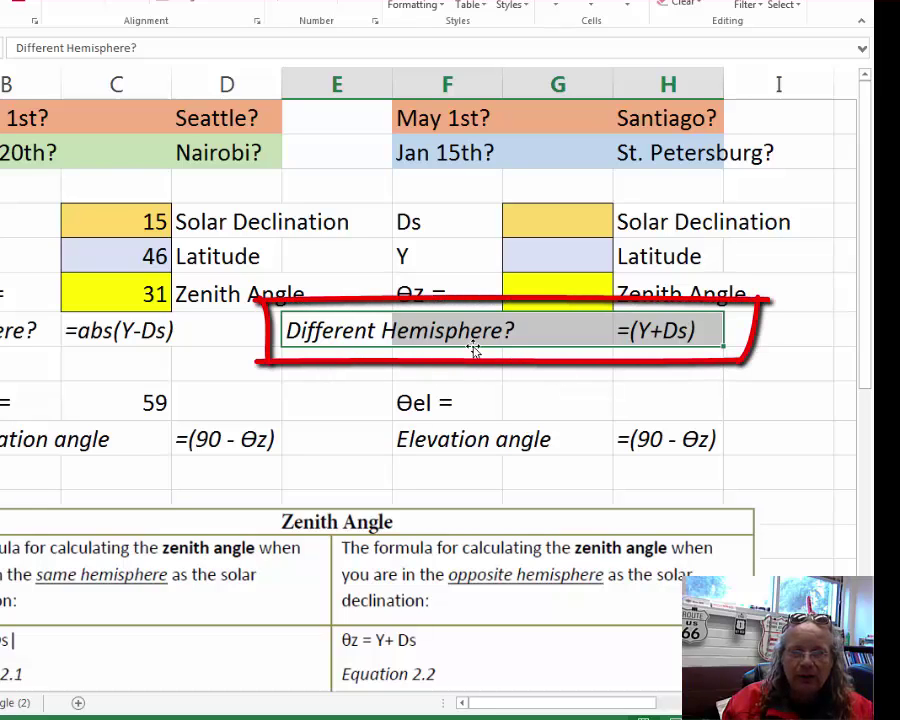
Step: Enter 15 as Santiago's solar declination in G4, matching Seattle's C4
click(105, 221)
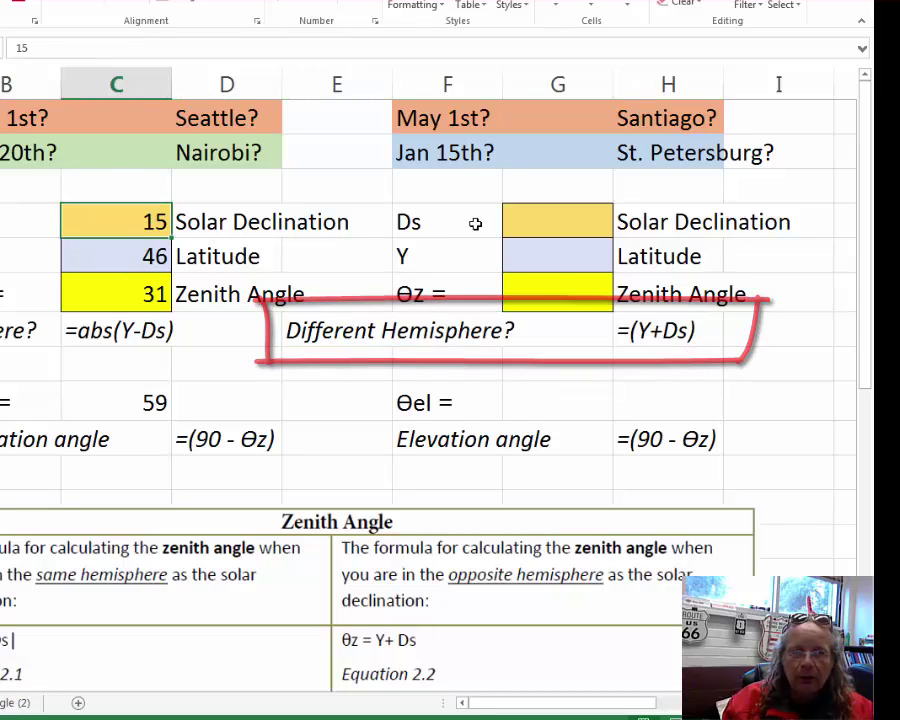
click(537, 221)
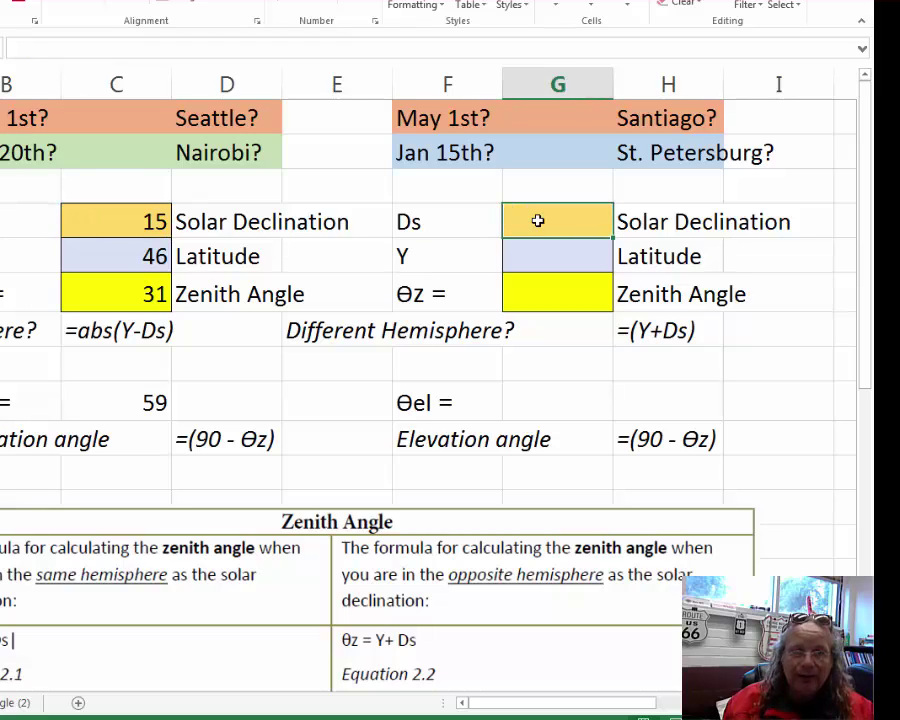
text(15)
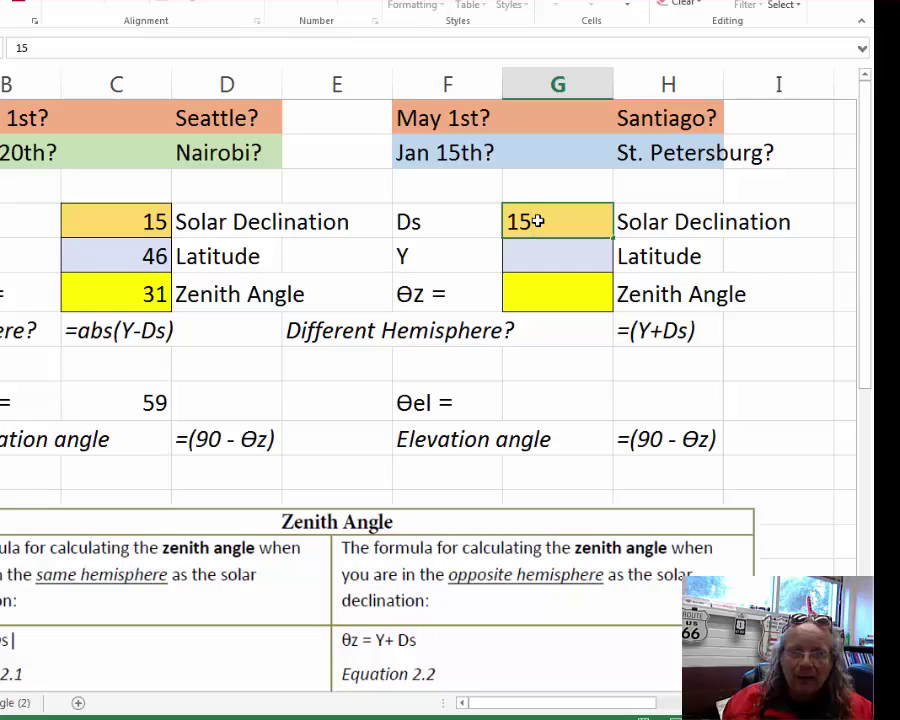
key(Return)
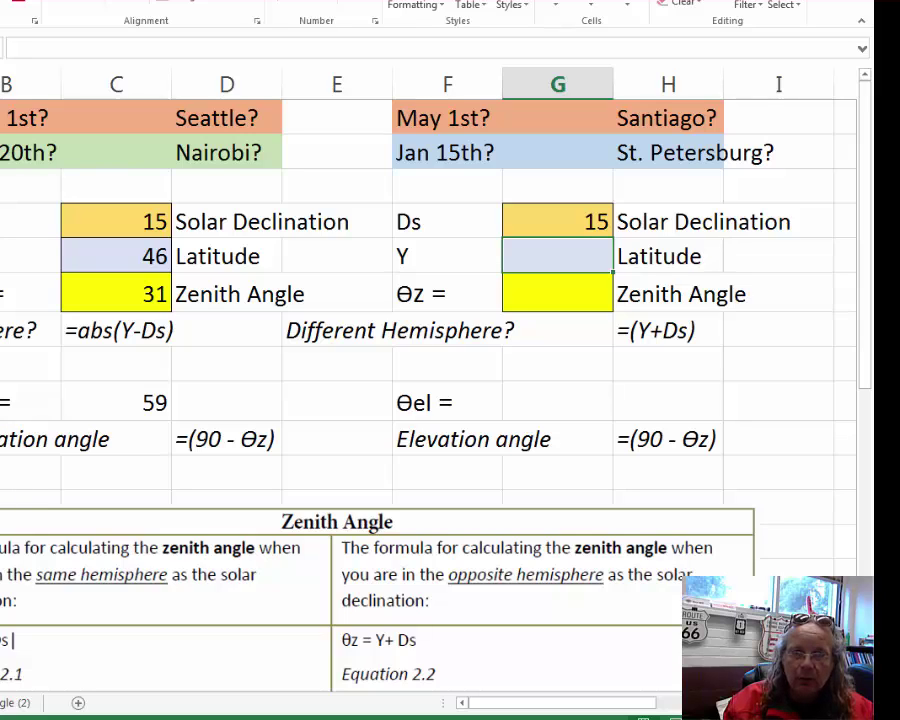
Step: Enter 33.4 as Santiago's latitude in G5 and point out the Different Hemisphere formula row
click(557, 259)
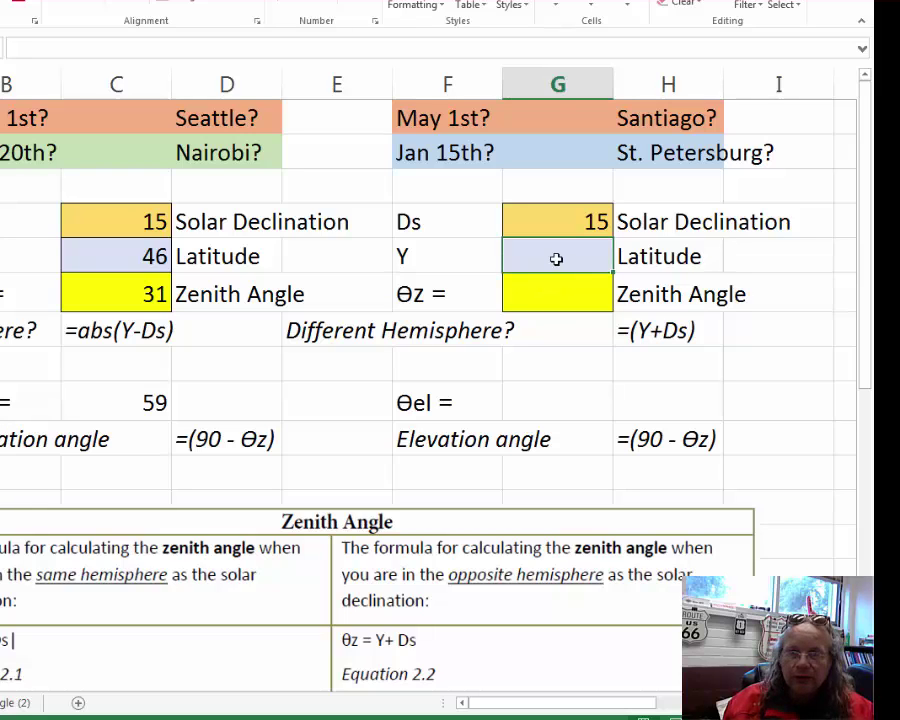
text(33.)
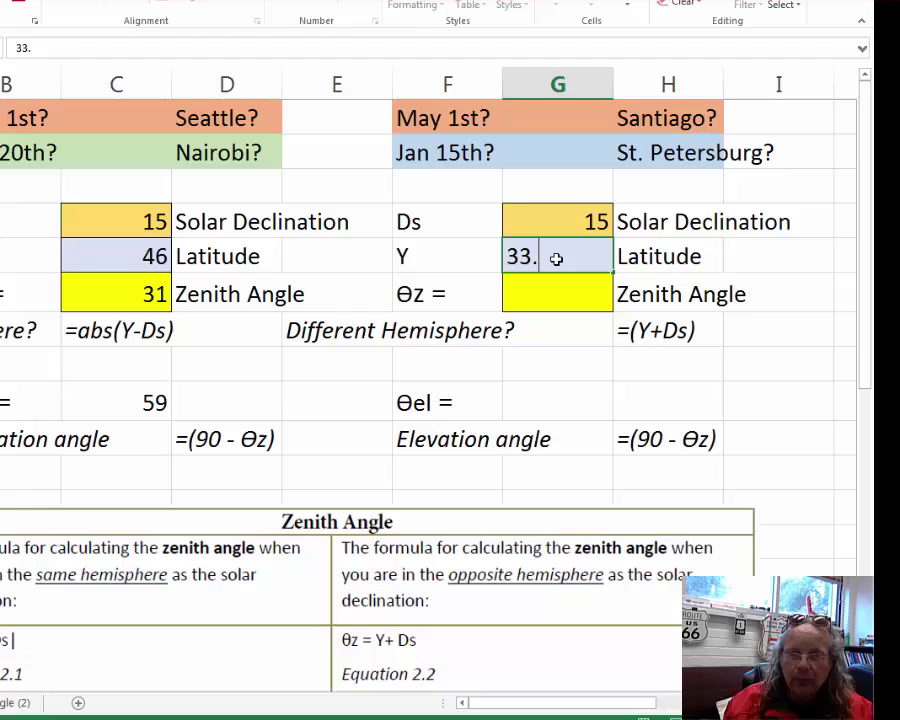
text(4)
key(Tab)
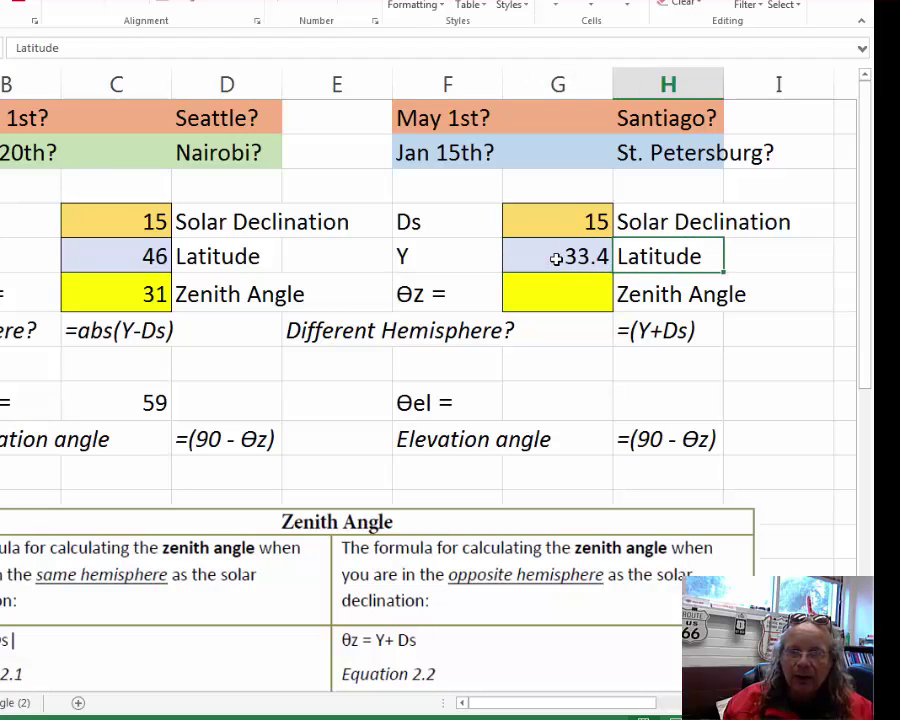
click(657, 114)
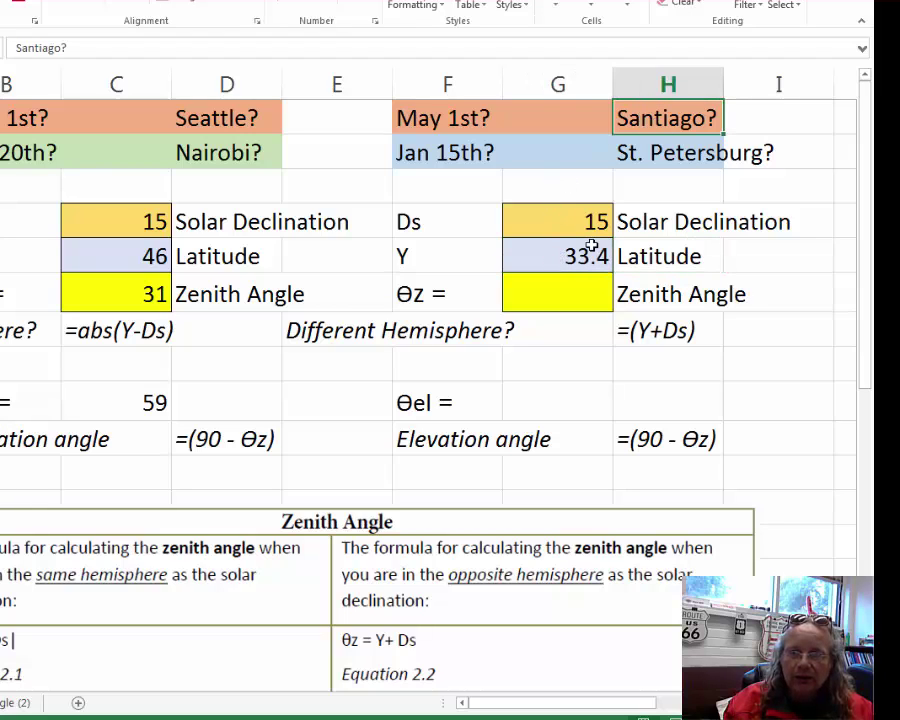
click(568, 296)
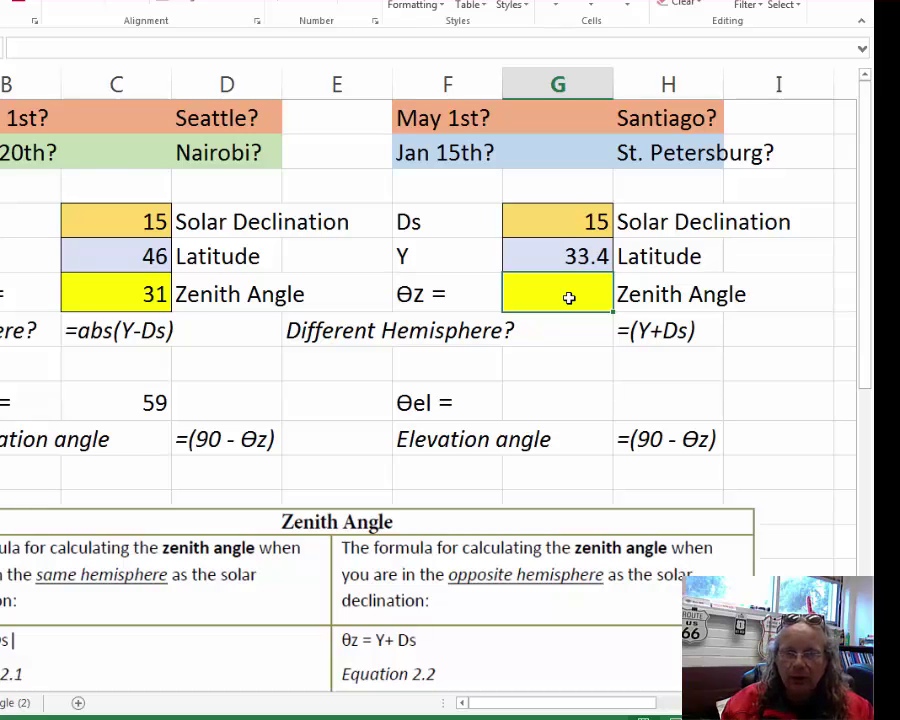
drag(375, 331, 637, 335)
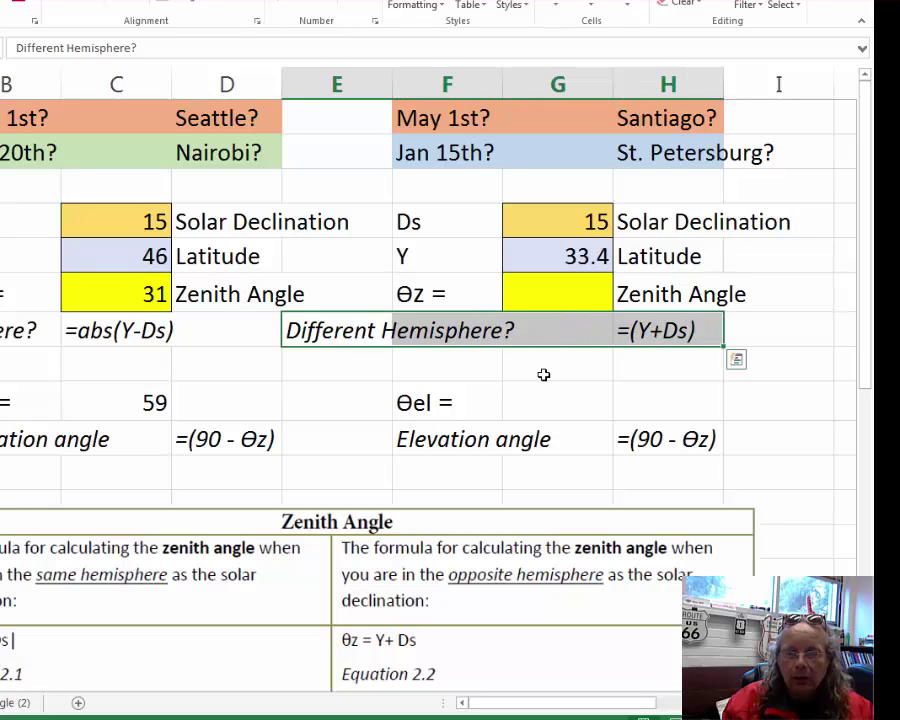
Step: Enter =G5+G4 in Santiago's zenith angle cell G6, returning 48.4
click(565, 294)
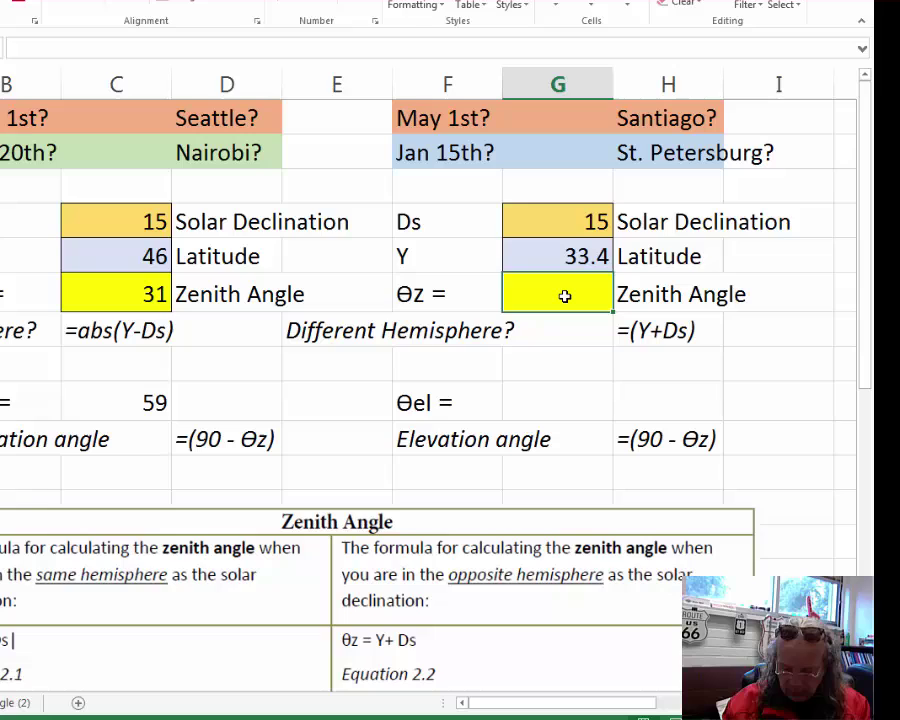
text(=)
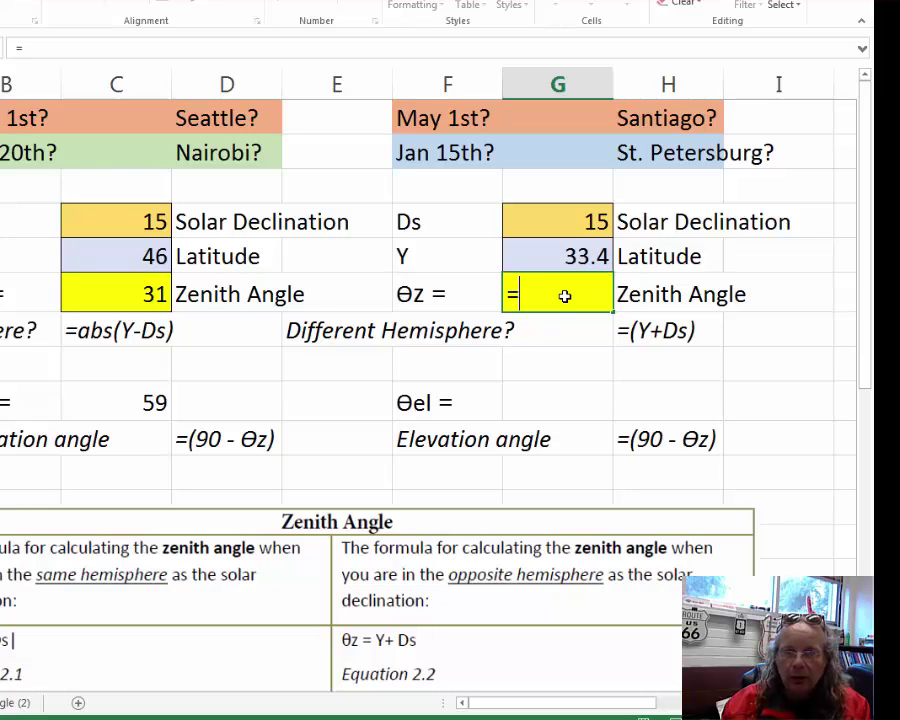
key(Up)
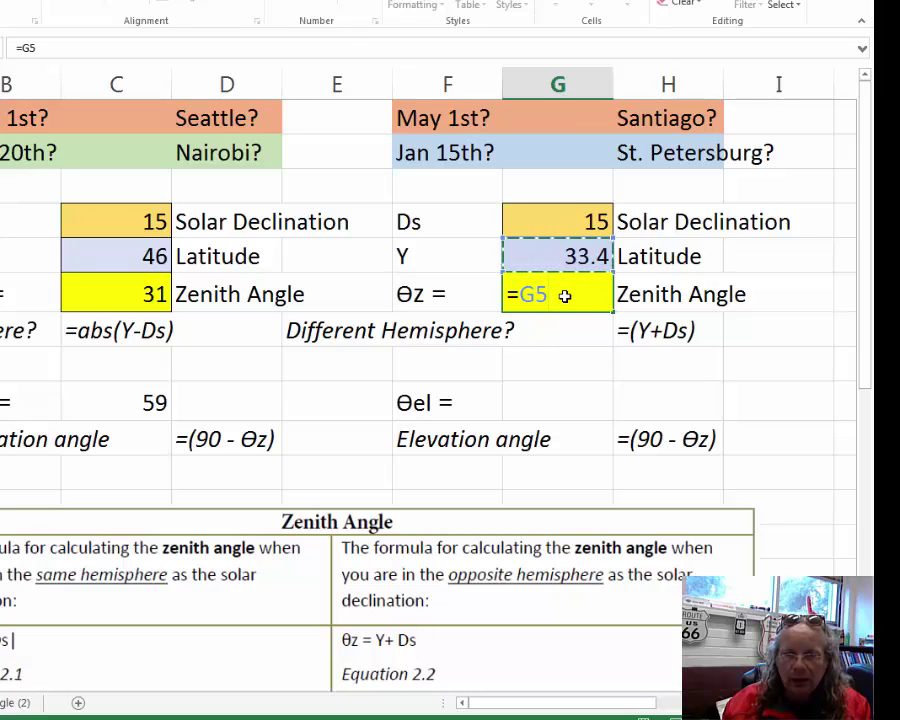
text(+)
key(Up)
key(Up)
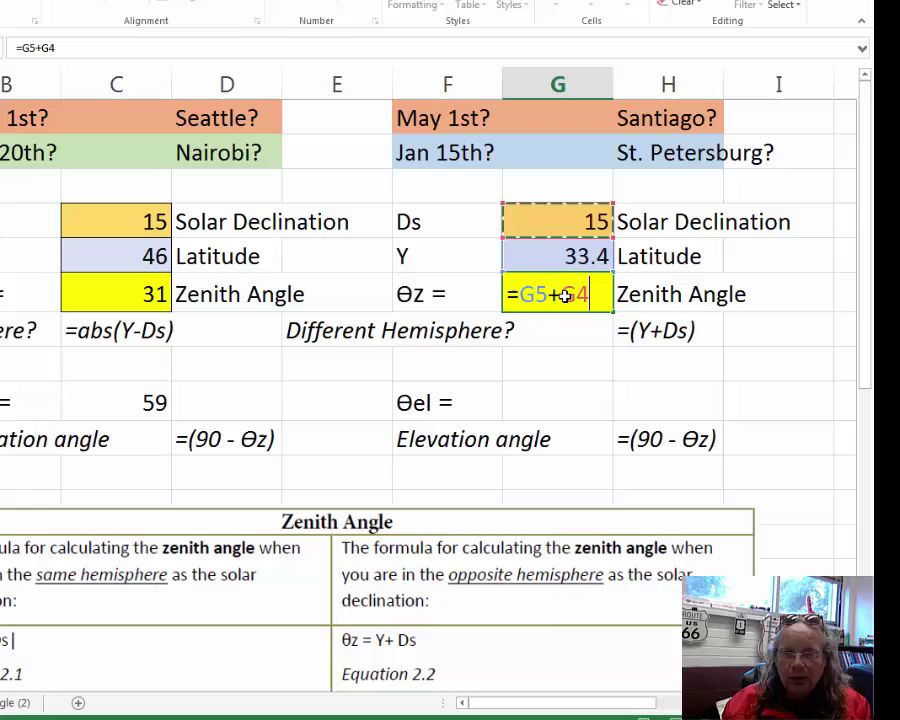
key(Return)
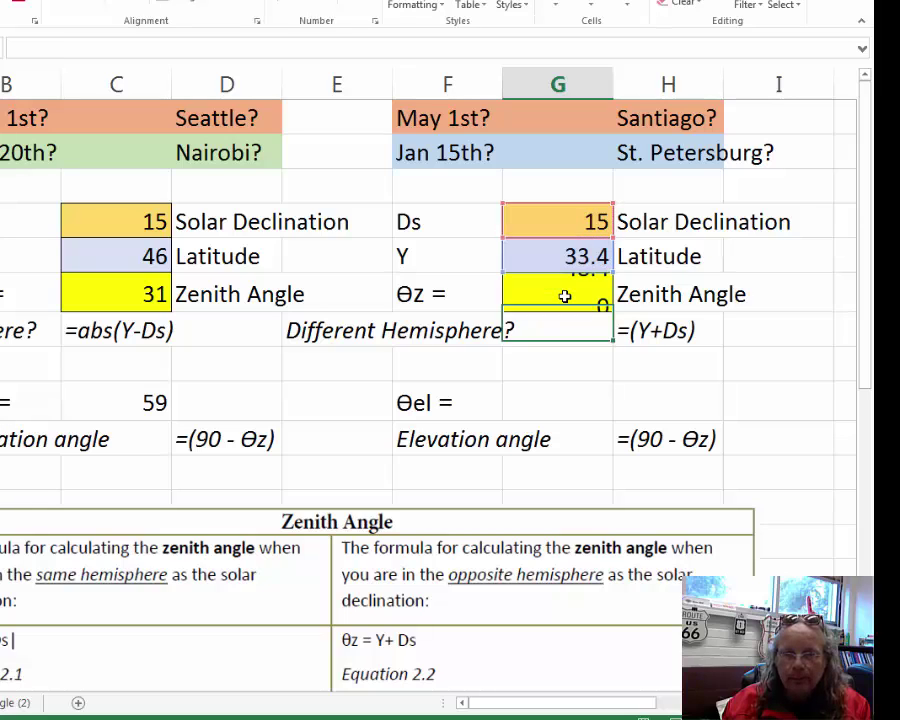
click(566, 295)
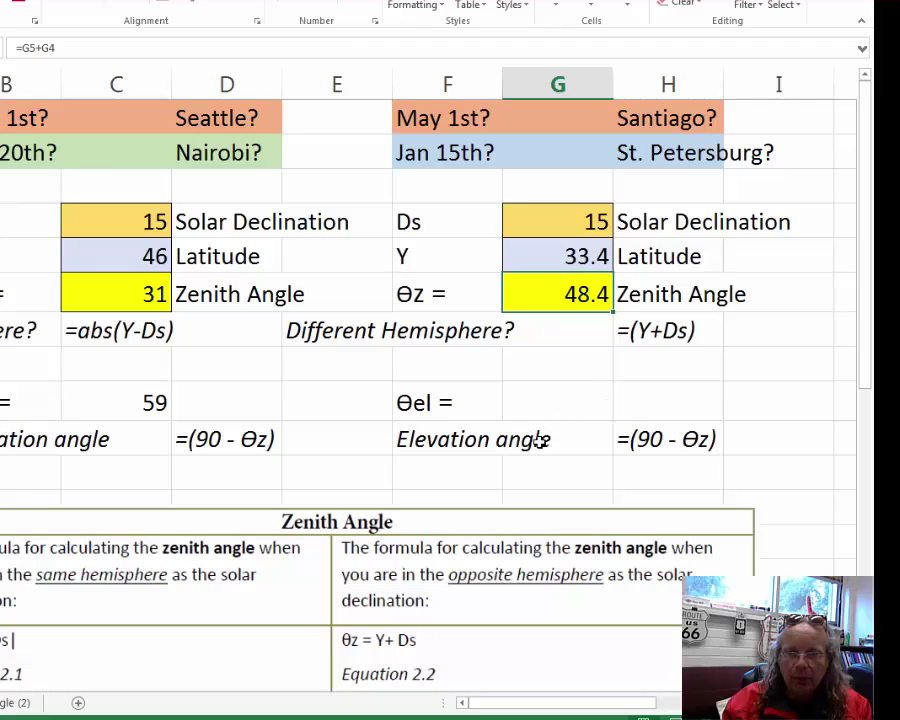
click(548, 410)
Step: Enter =90-G6 as Santiago's elevation angle formula, returning 41.6
click(500, 441)
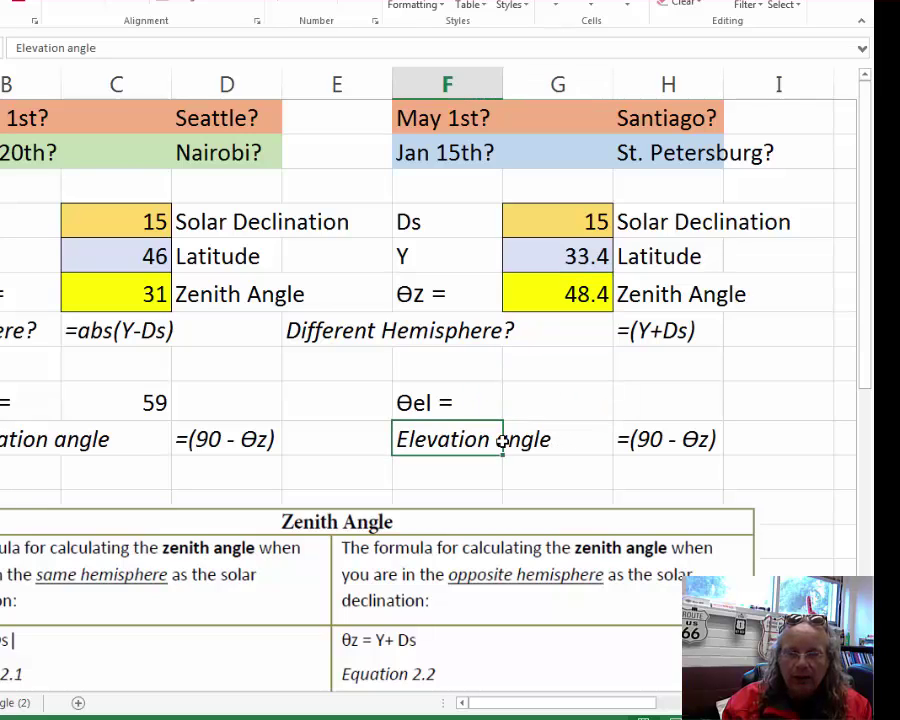
drag(503, 441, 673, 440)
click(591, 394)
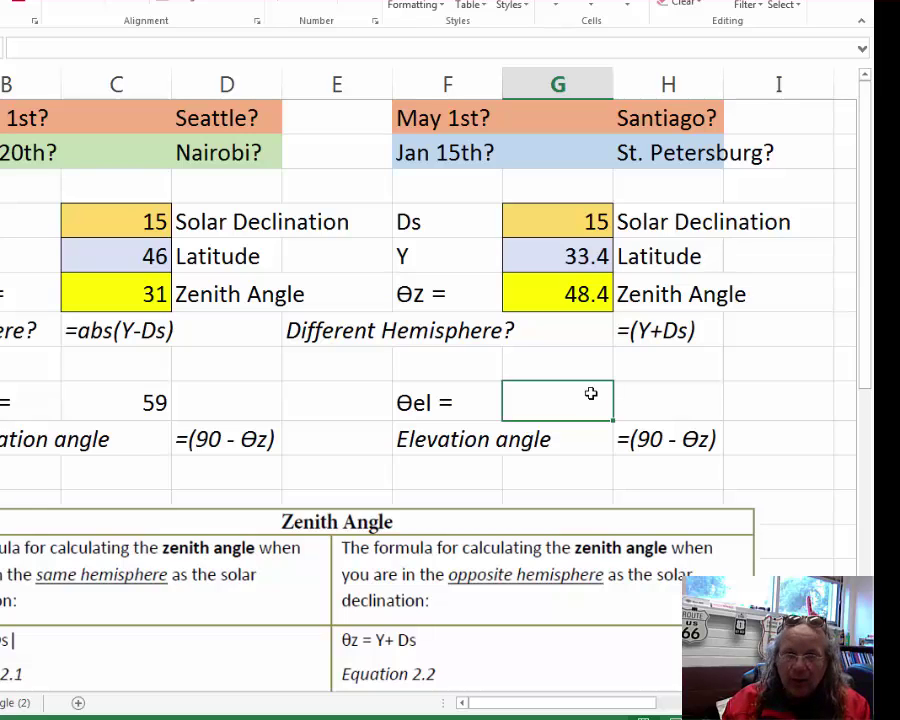
text(=)
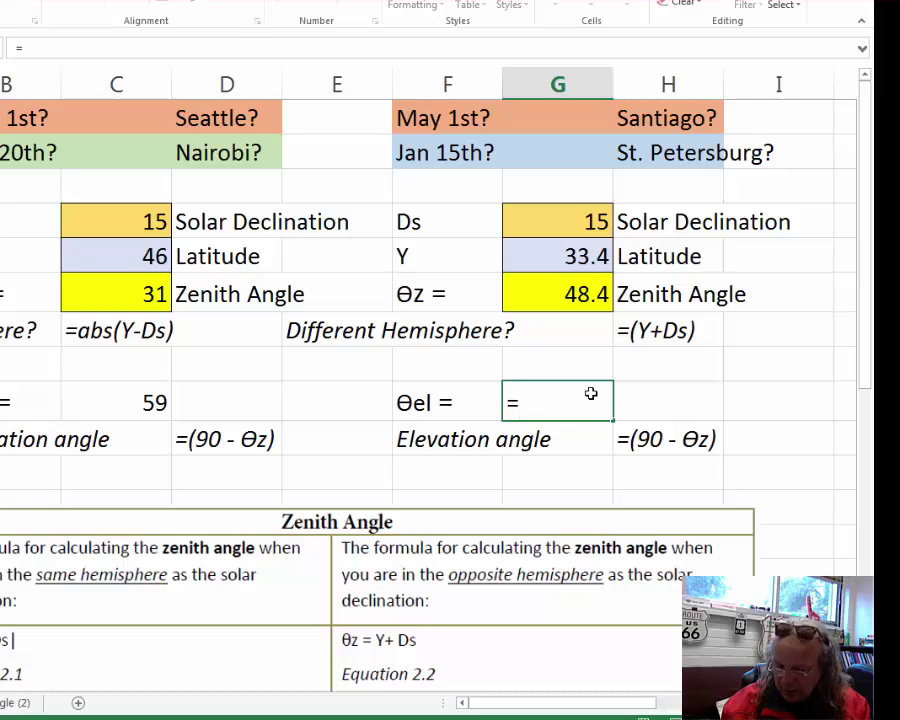
text(90-)
key(Up)
key(Up)
key(Up)
key(Up)
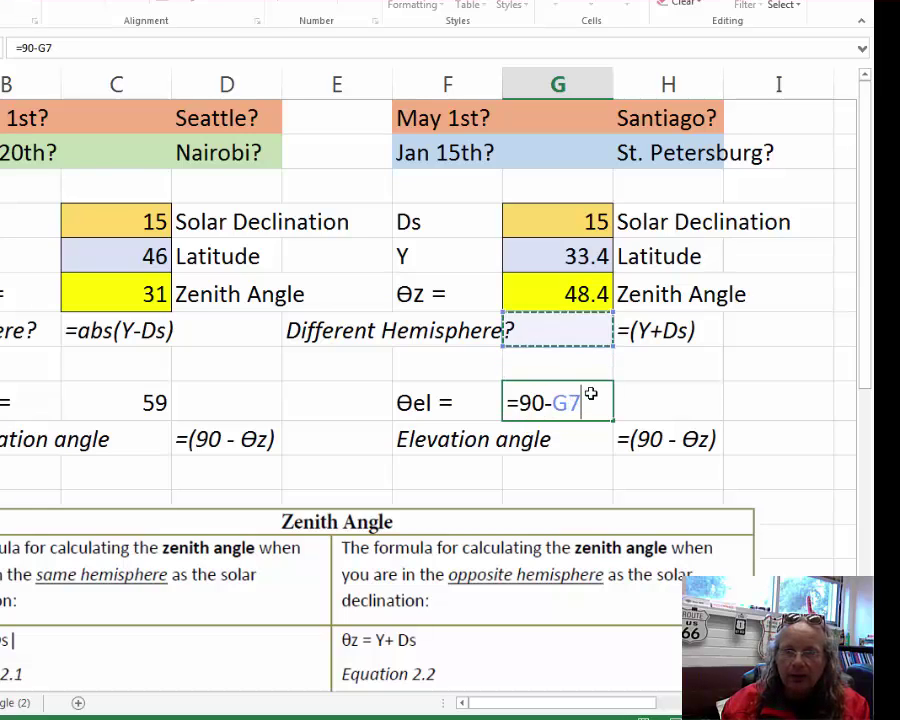
key(Return)
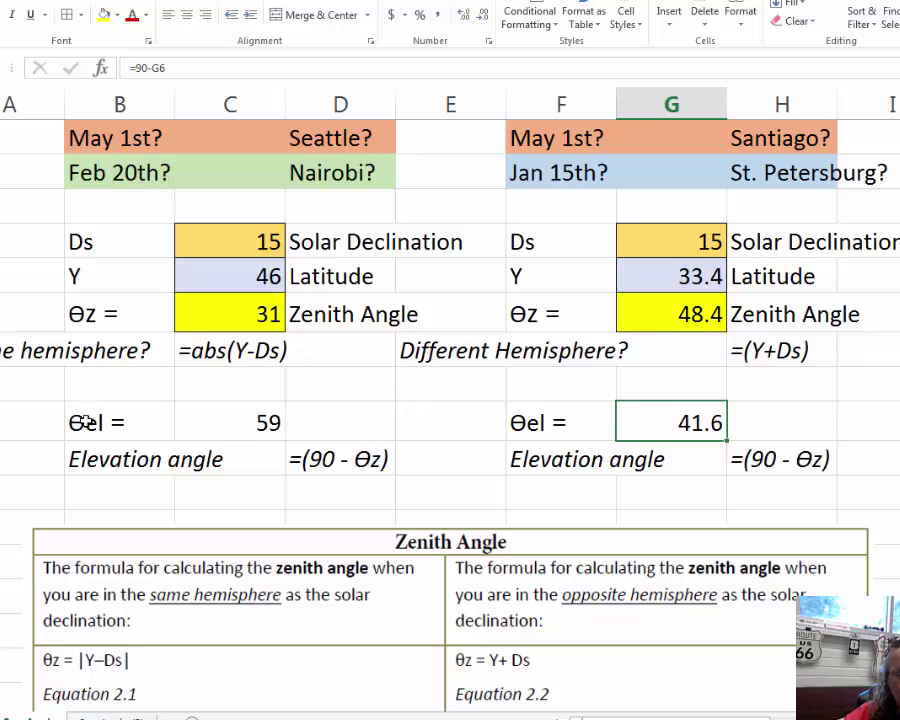
drag(74, 421, 256, 420)
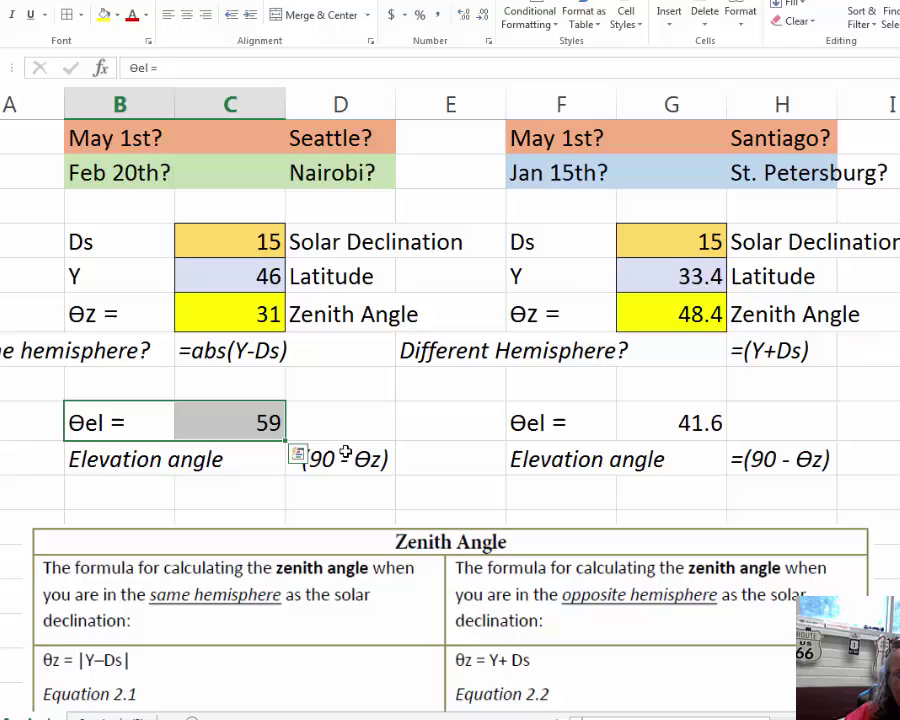
drag(565, 422, 663, 418)
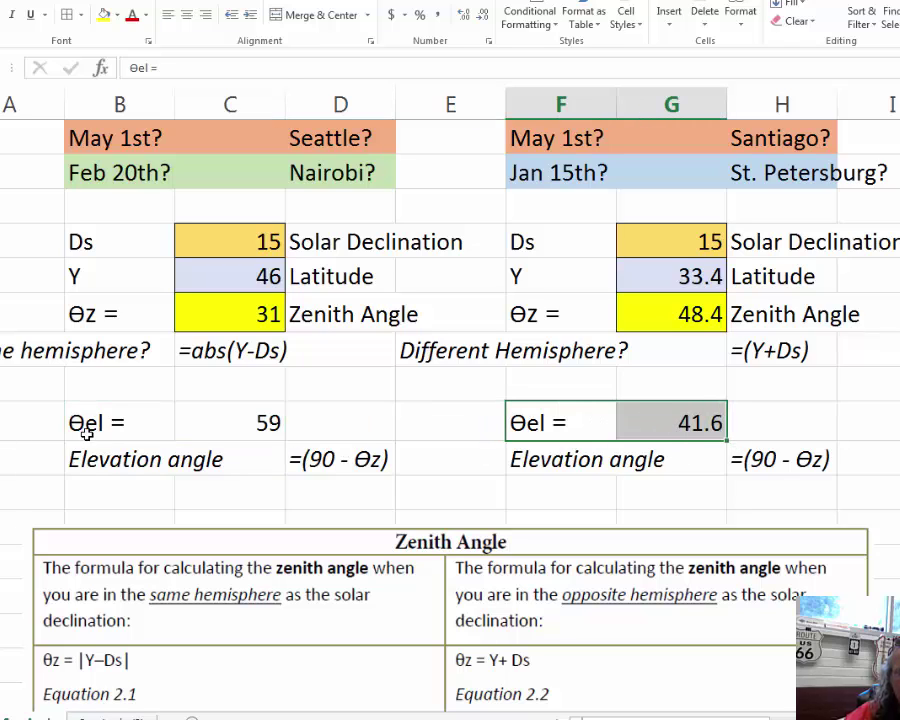
drag(100, 424, 220, 421)
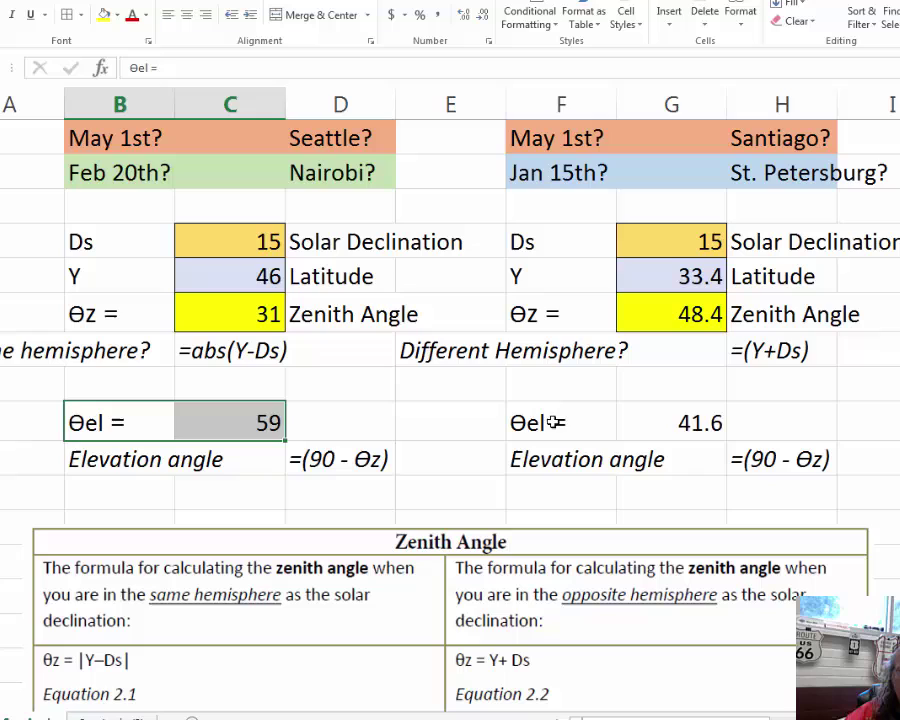
drag(575, 423, 670, 420)
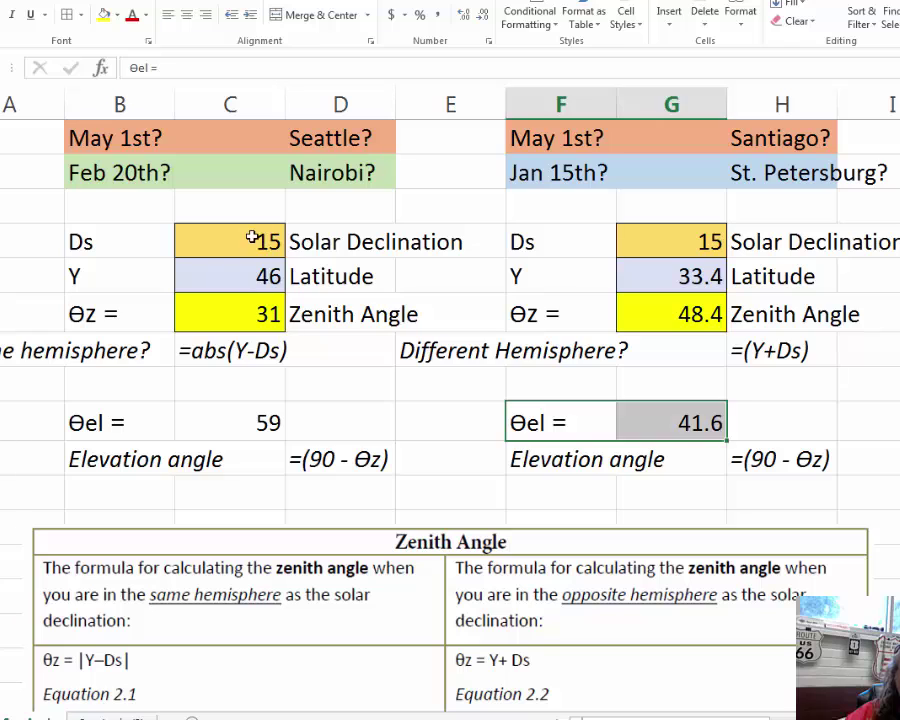
drag(252, 237, 253, 314)
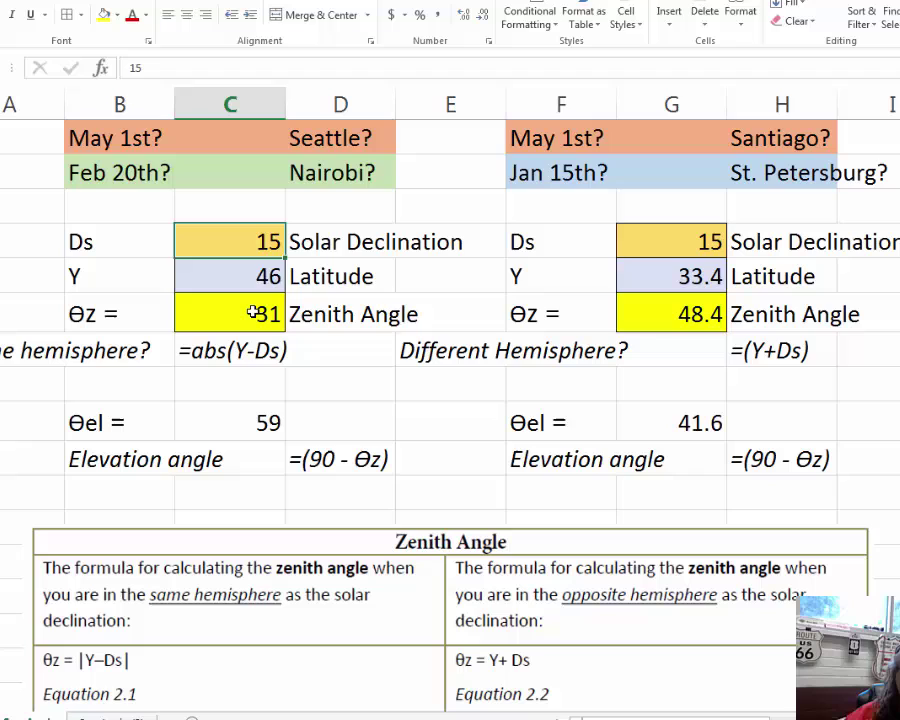
Step: Clear the declination and latitude values for both Seattle and Santiago
key(ctrl+z)
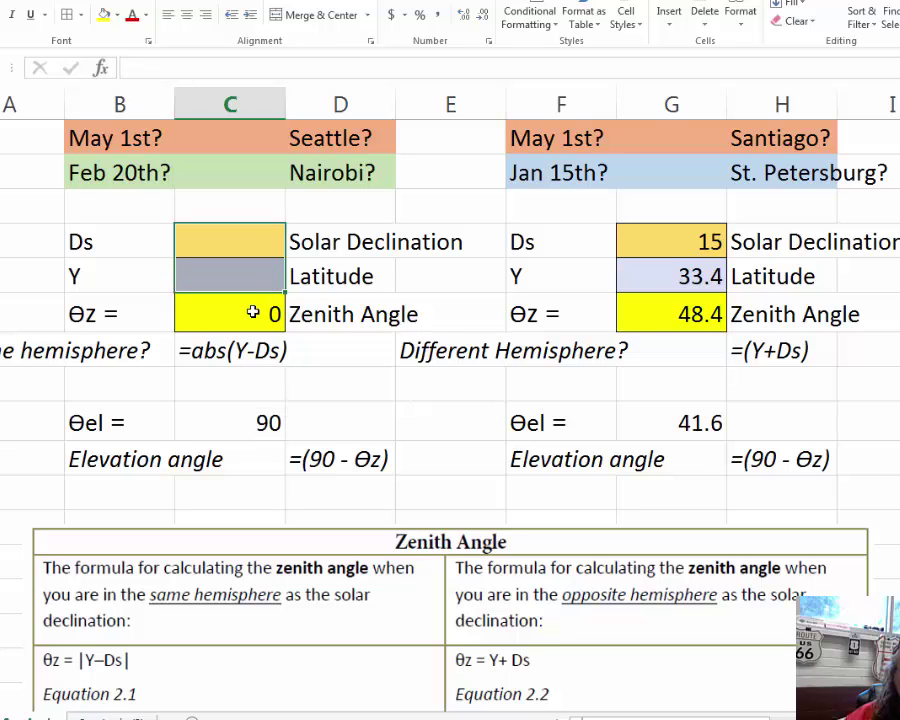
key(Right)
key(Right)
key(Right)
key(Right)
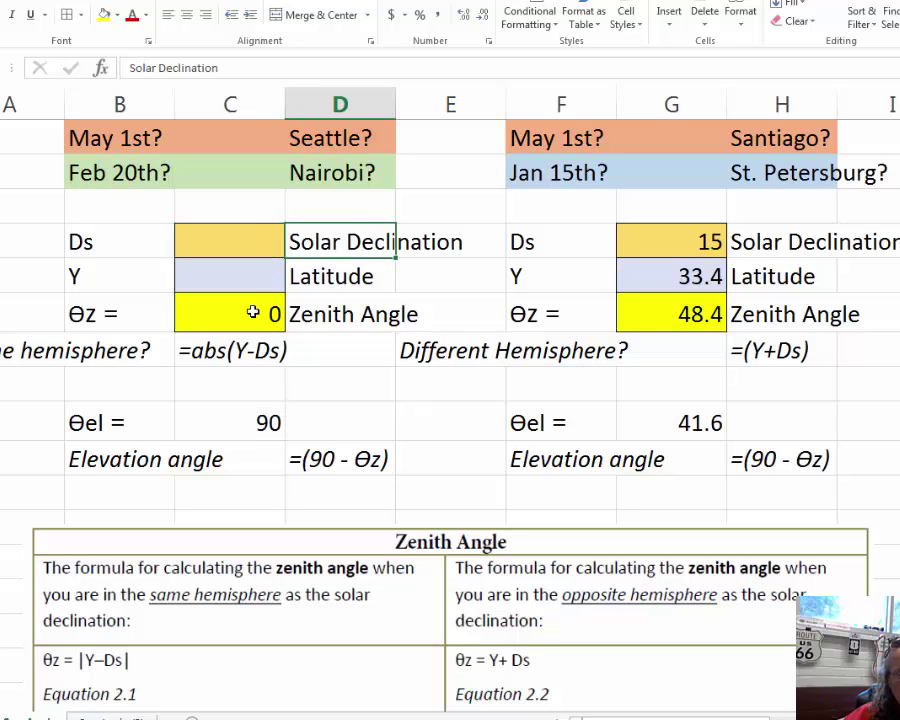
key(shift+Down)
key(Delete)
Step: Move the selection up to the Feb 20th date label and the Nairobi heading
key(Up)
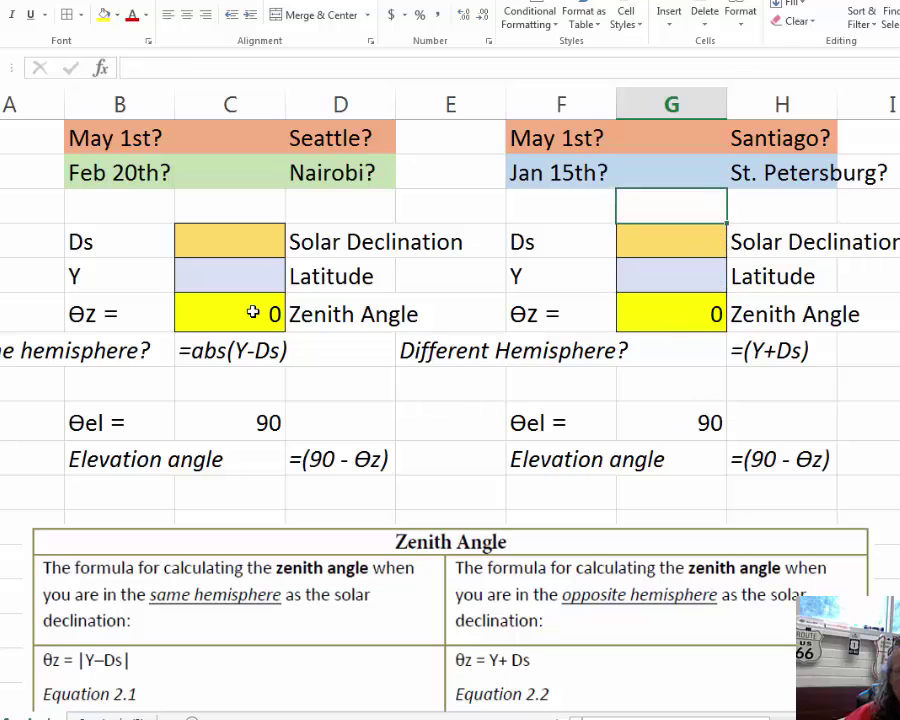
key(Up)
key(Left)
key(Left)
key(Left)
key(Left)
key(Left)
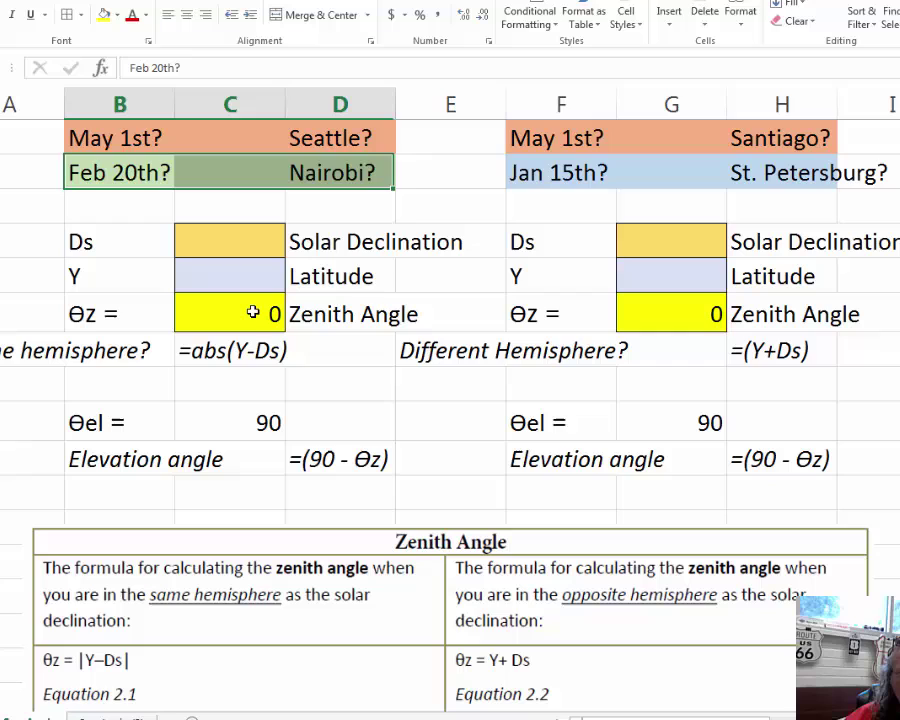
key(Left)
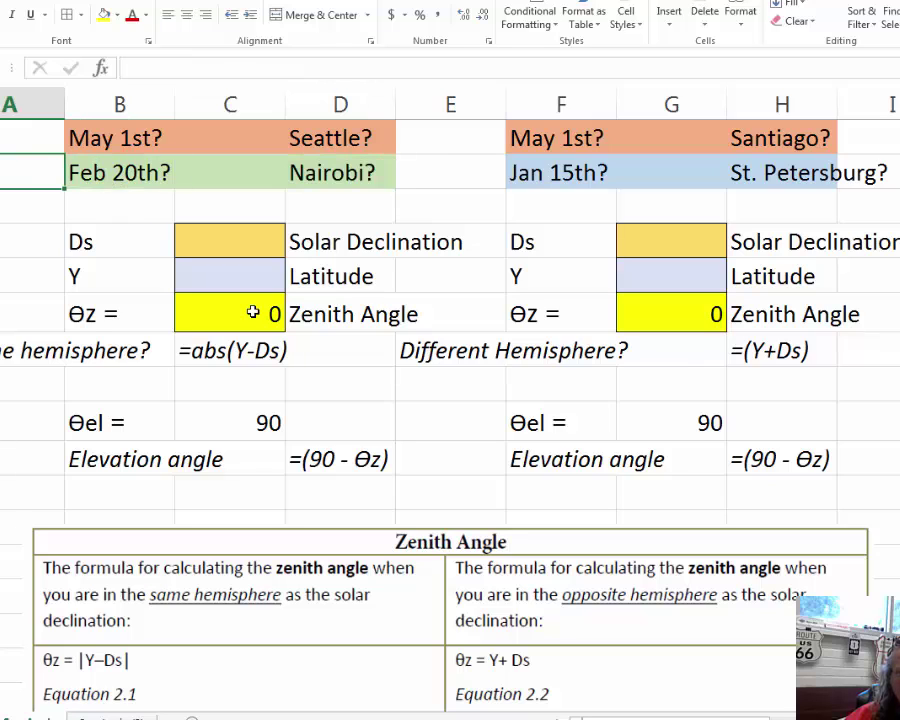
key(Right)
key(Right)
key(Right)
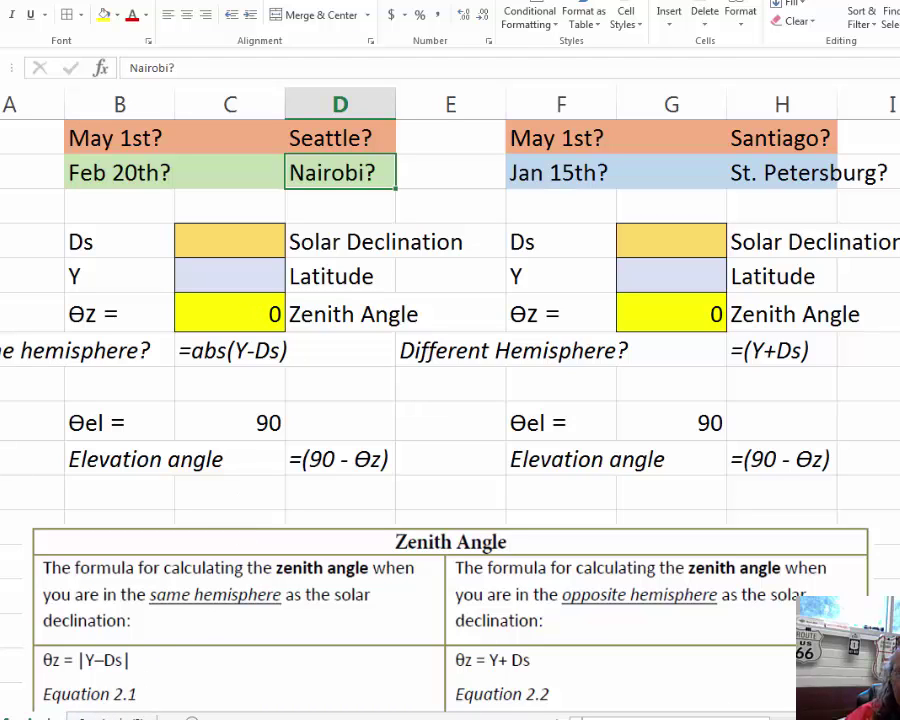
Step: Compare with the Sun Angle (2) sheet, then enter Nairobi's latitude as 1.3
key(ctrl+Page_Down)
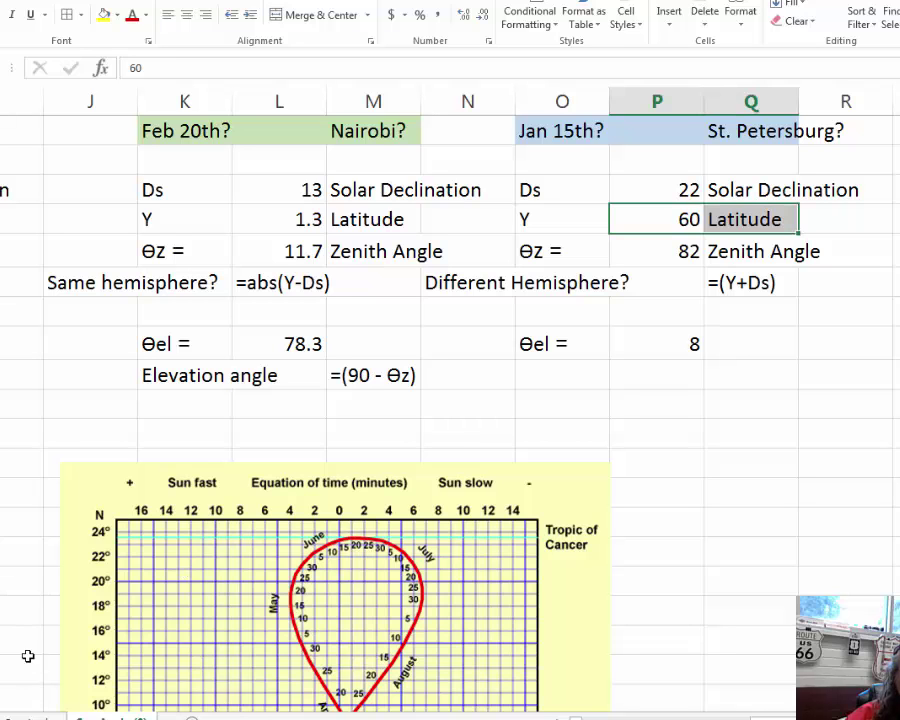
key(ctrl+Page_Up)
click(229, 277)
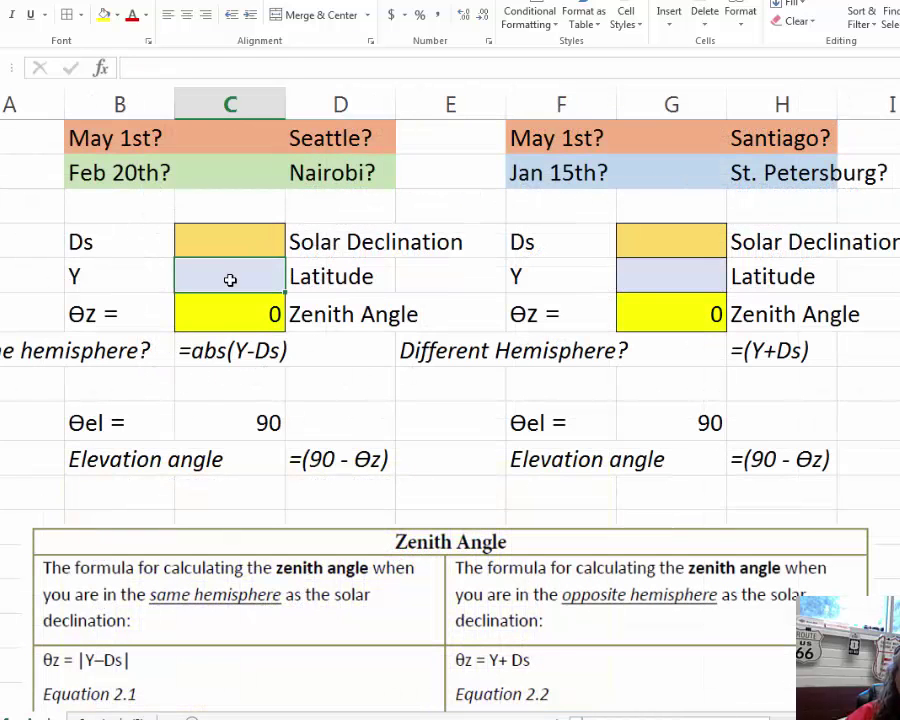
text(1)
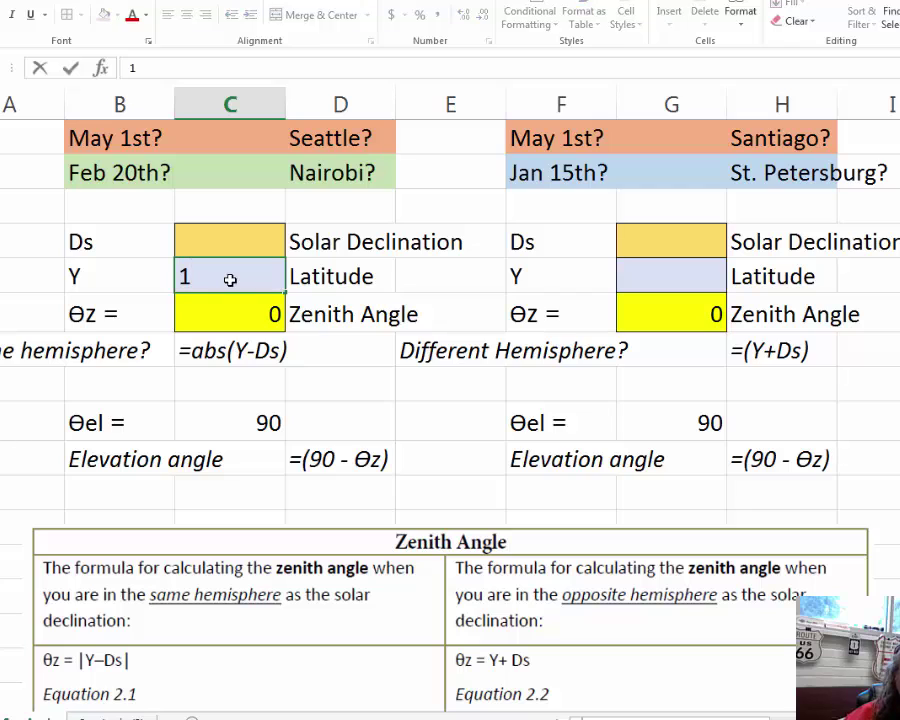
text(.3)
key(Up)
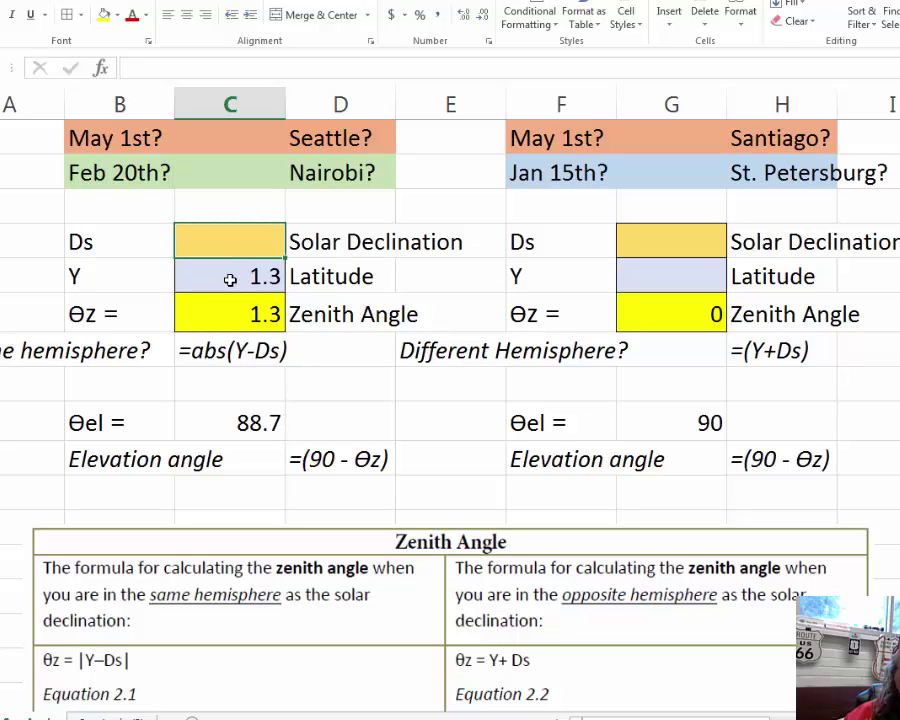
Step: Drag the analemma chart's olive guide line down to February 20, near 11° declination
drag(118, 173, 200, 170)
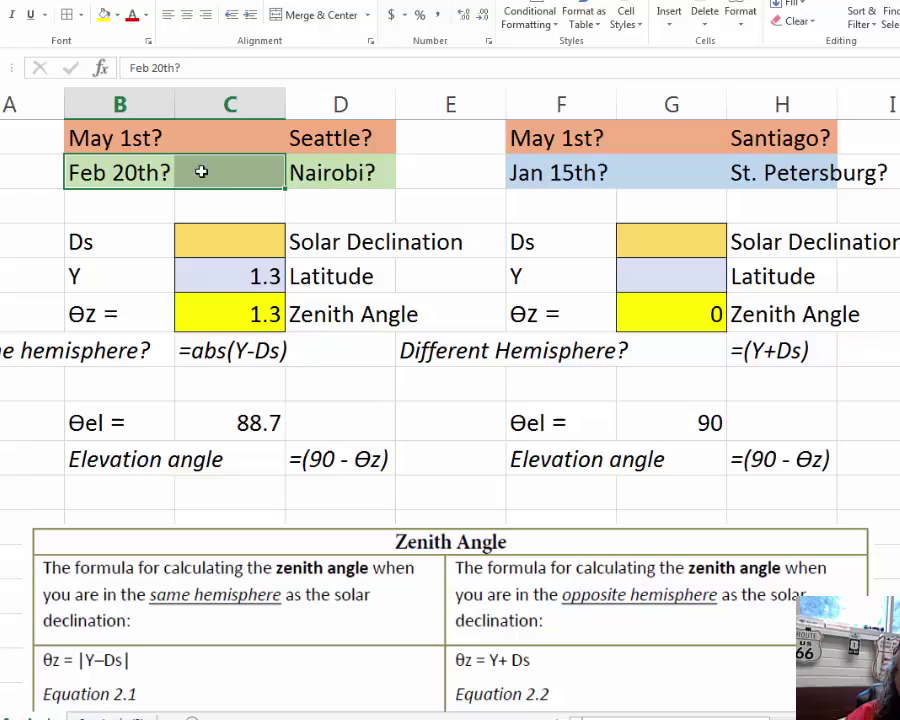
ctrl+scroll(528, 501, down, 4)
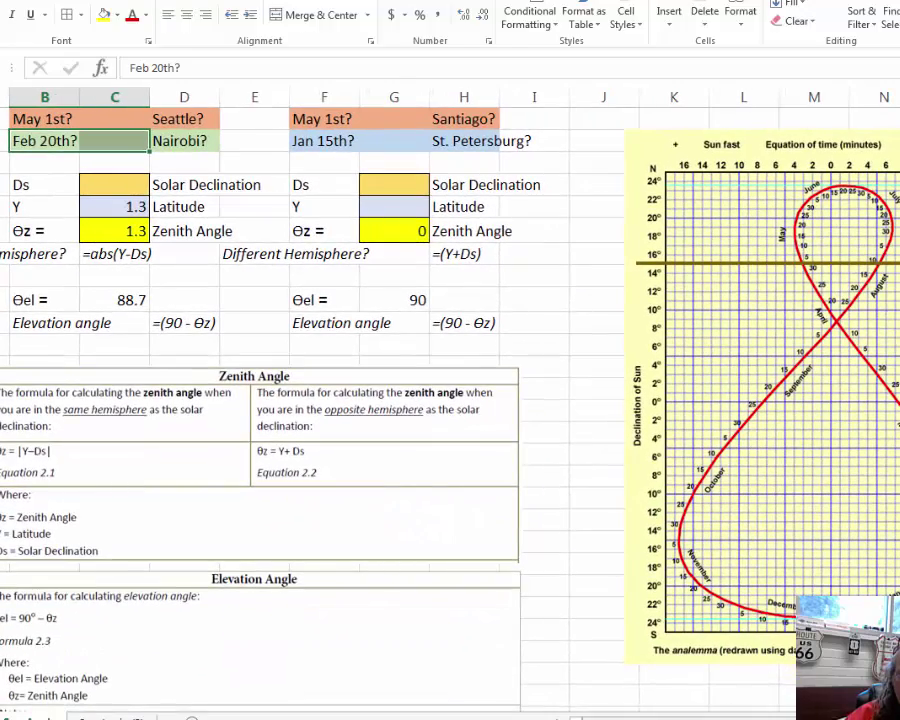
scroll(593, 380, right, 5)
ctrl+scroll(593, 380, up, 4)
ctrl+scroll(593, 380, up, 2)
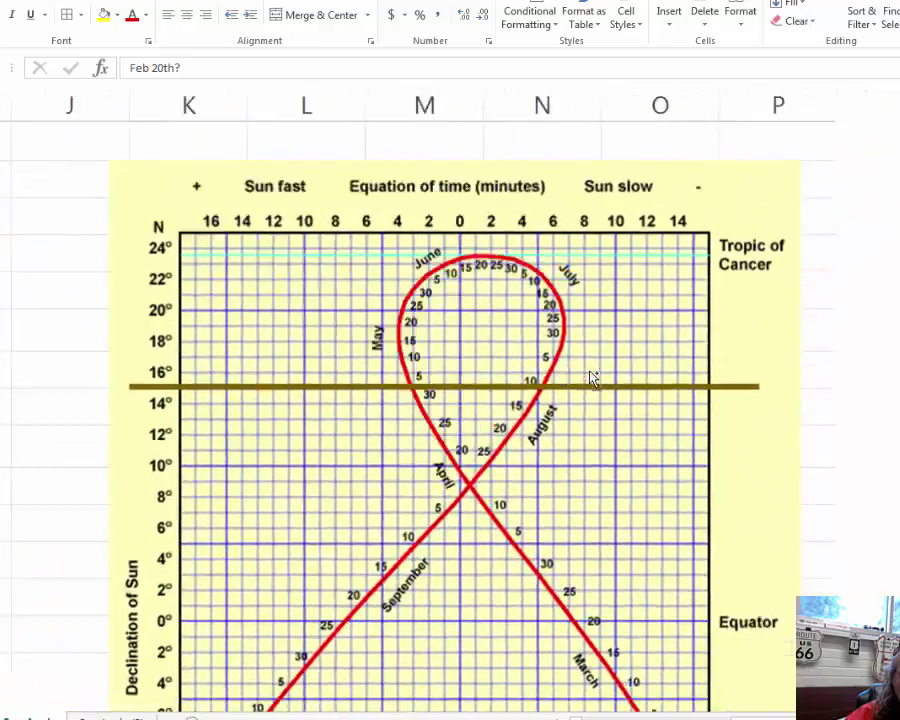
scroll(590, 378, down, 3)
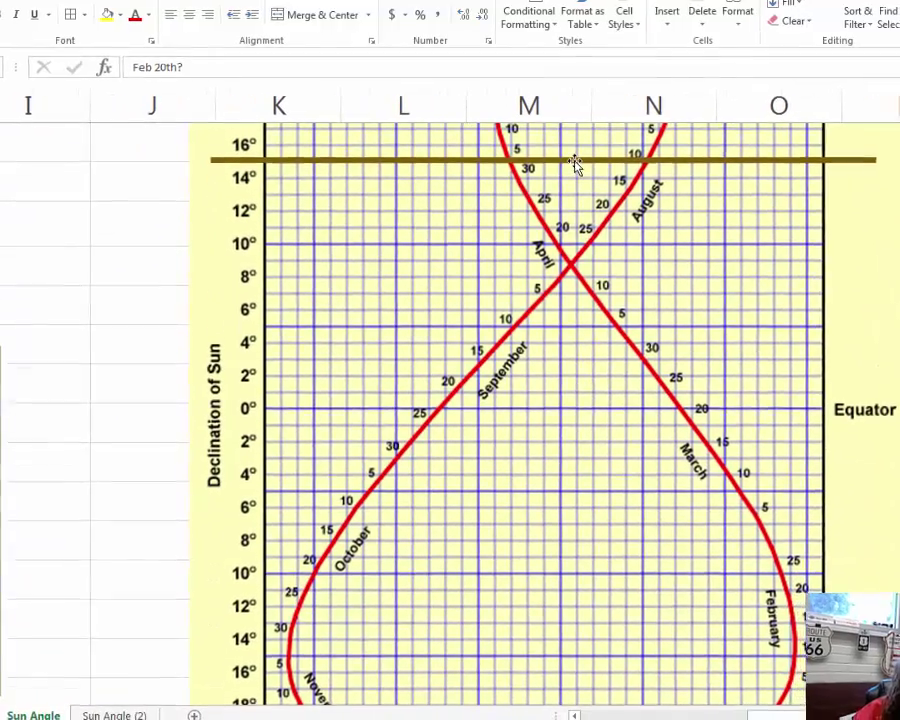
drag(574, 157, 580, 569)
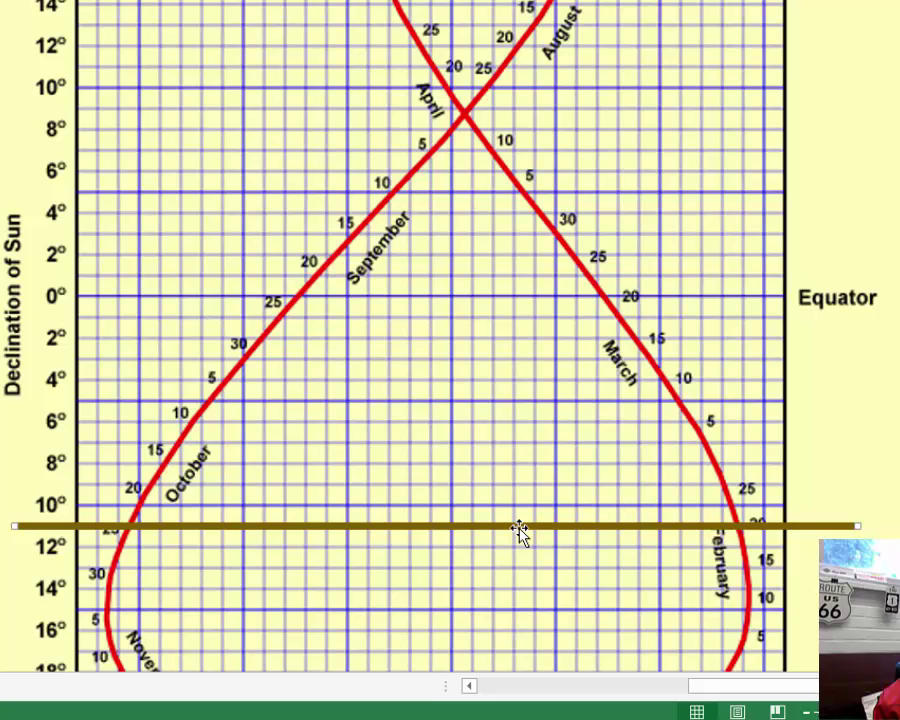
drag(731, 693, 705, 697)
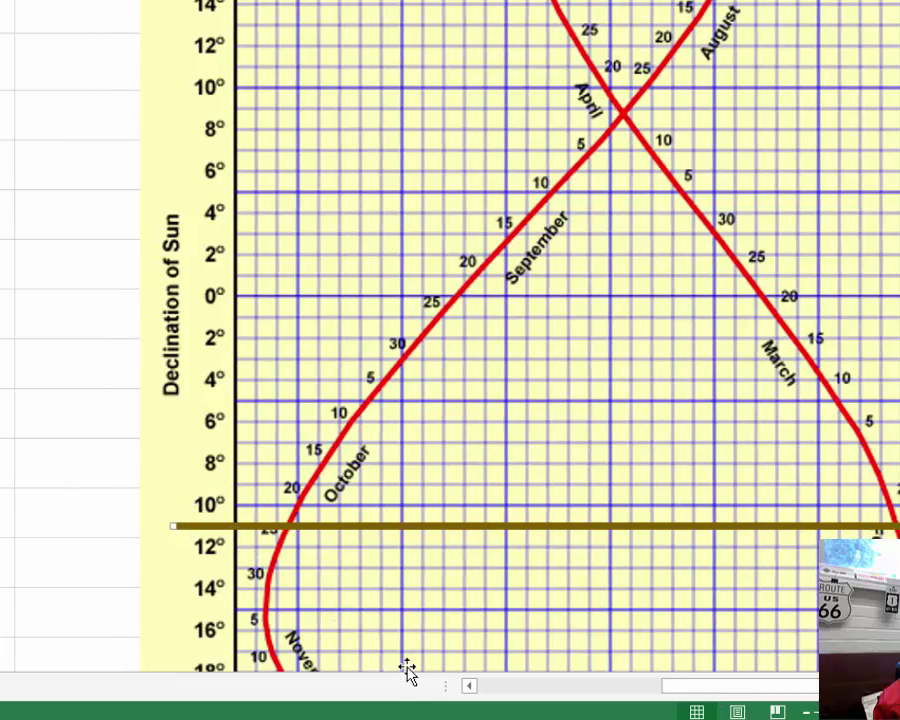
drag(660, 690, 462, 688)
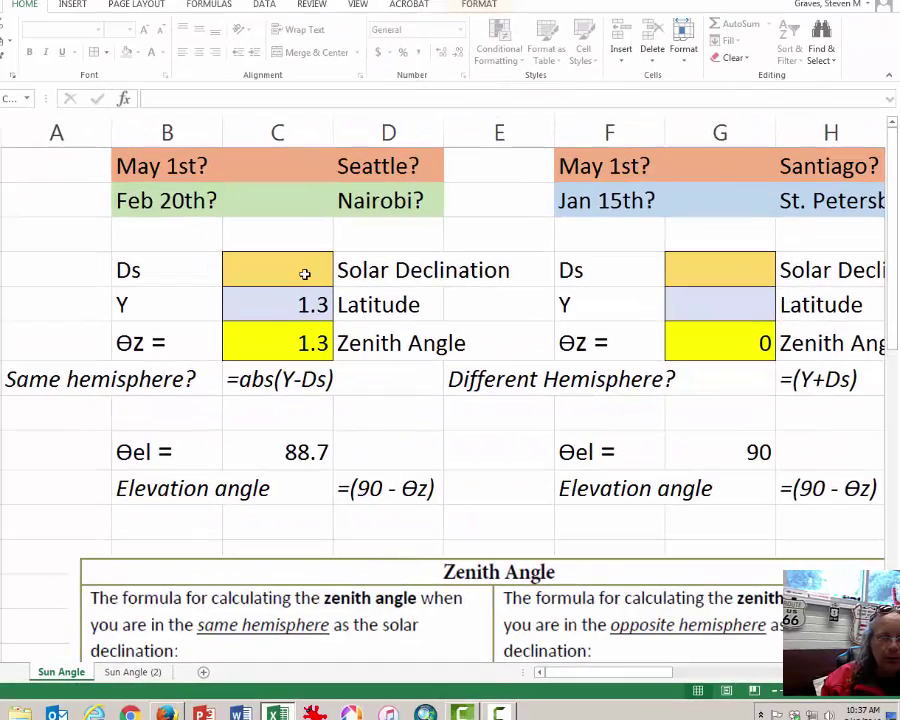
click(304, 272)
scroll(304, 272, down, 2)
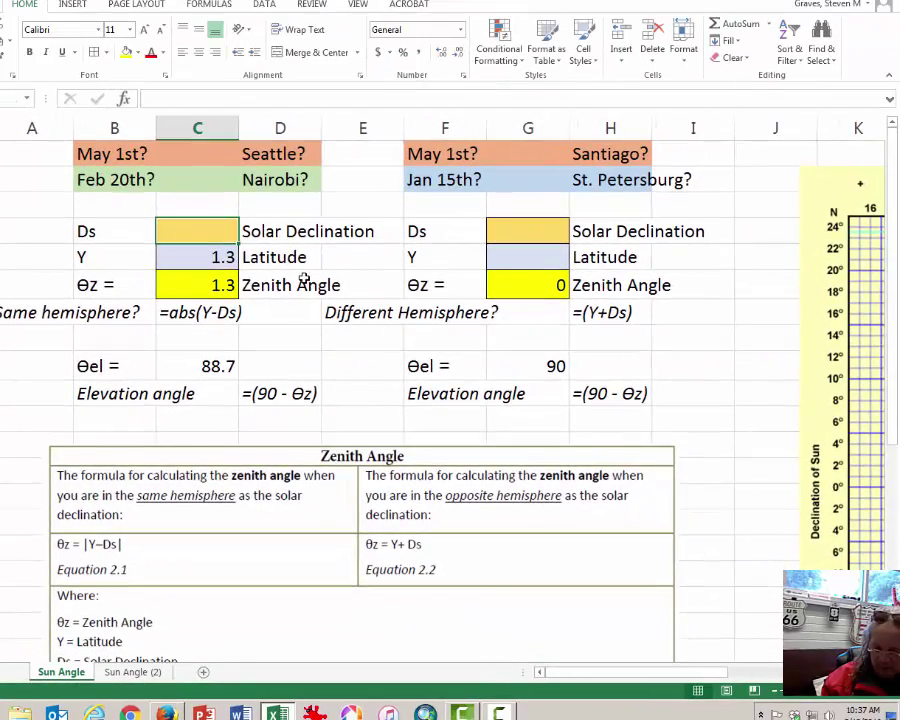
text(11)
key(Return)
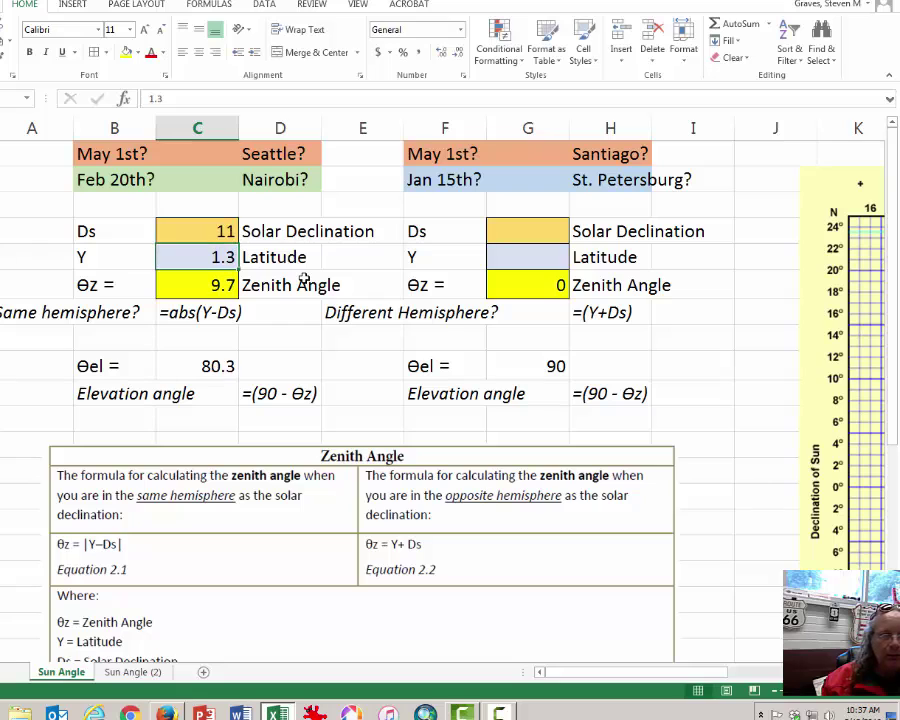
key(Return)
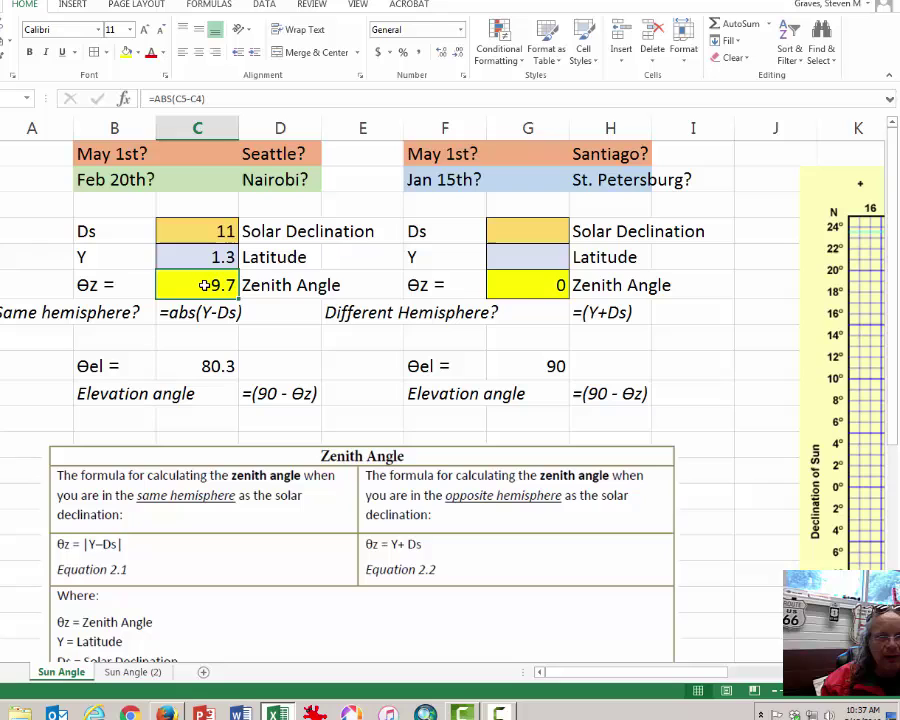
drag(270, 284, 226, 284)
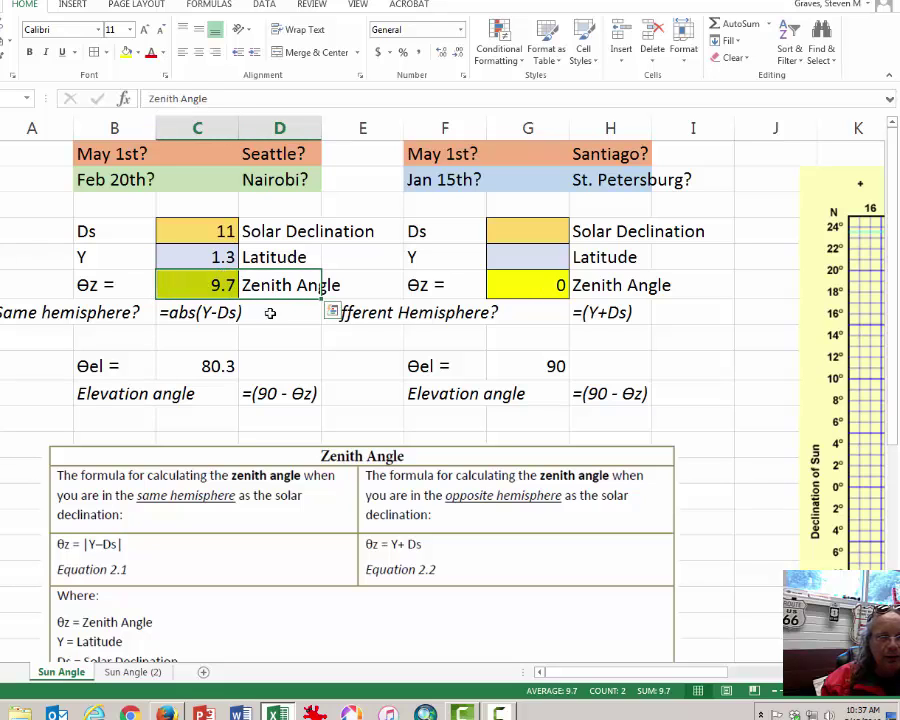
click(270, 313)
click(225, 287)
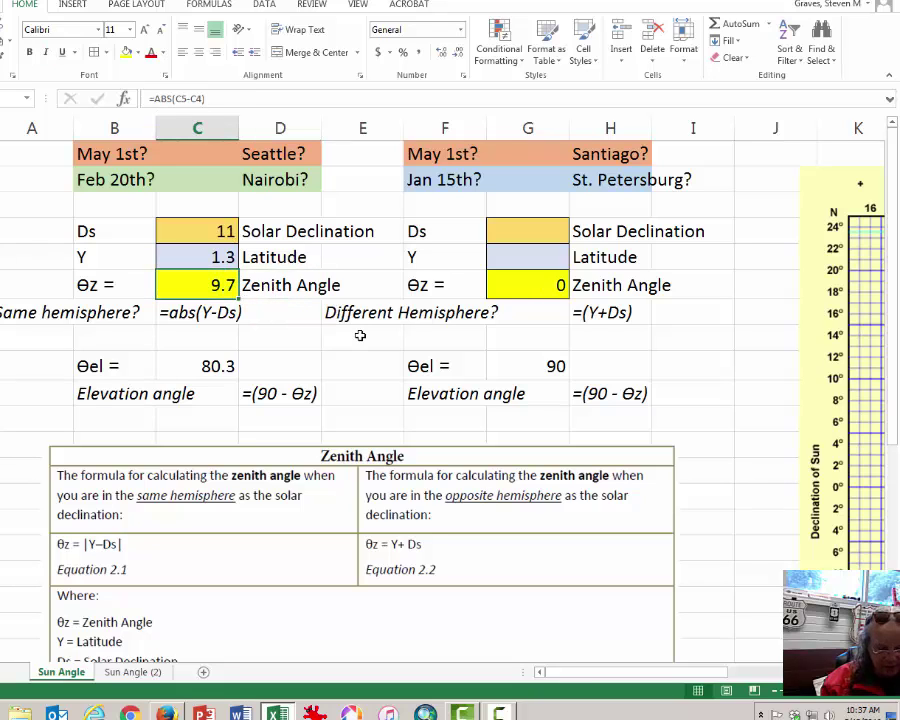
key(F2)
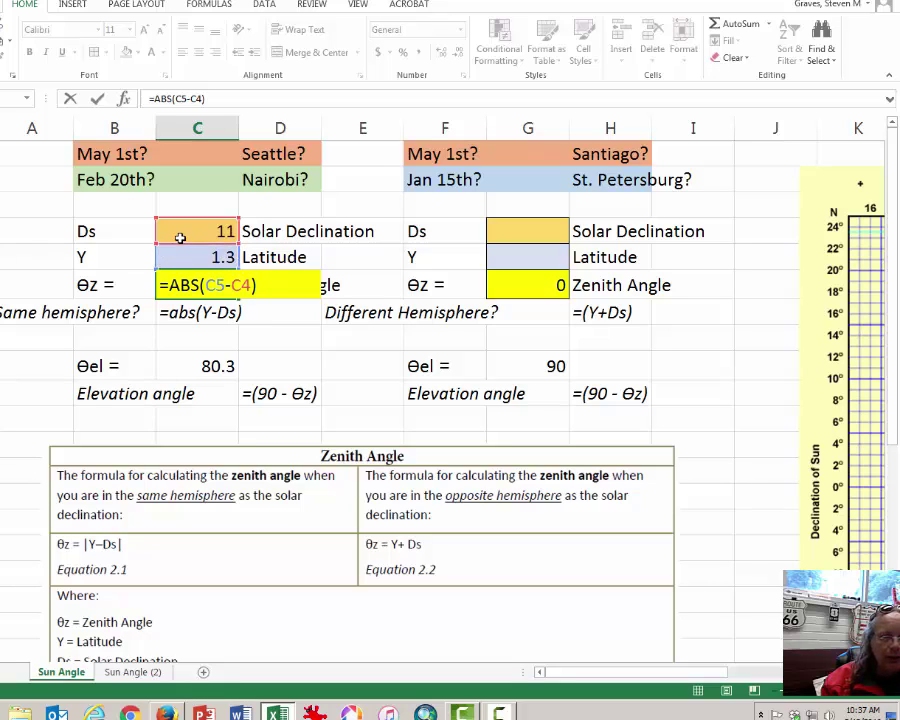
click(272, 364)
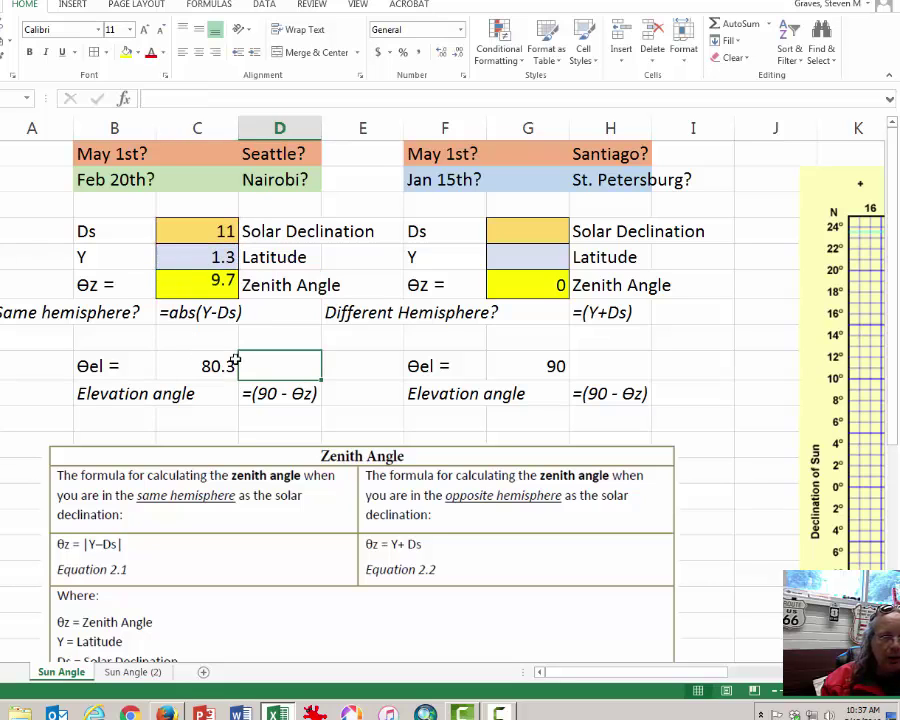
key(Left)
key(F2)
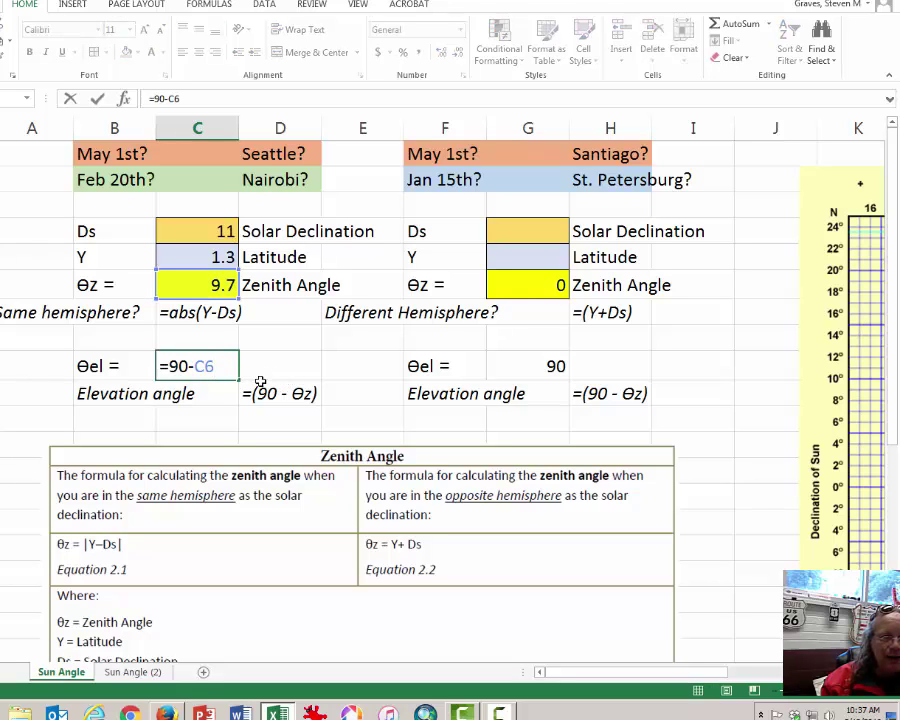
key(Return)
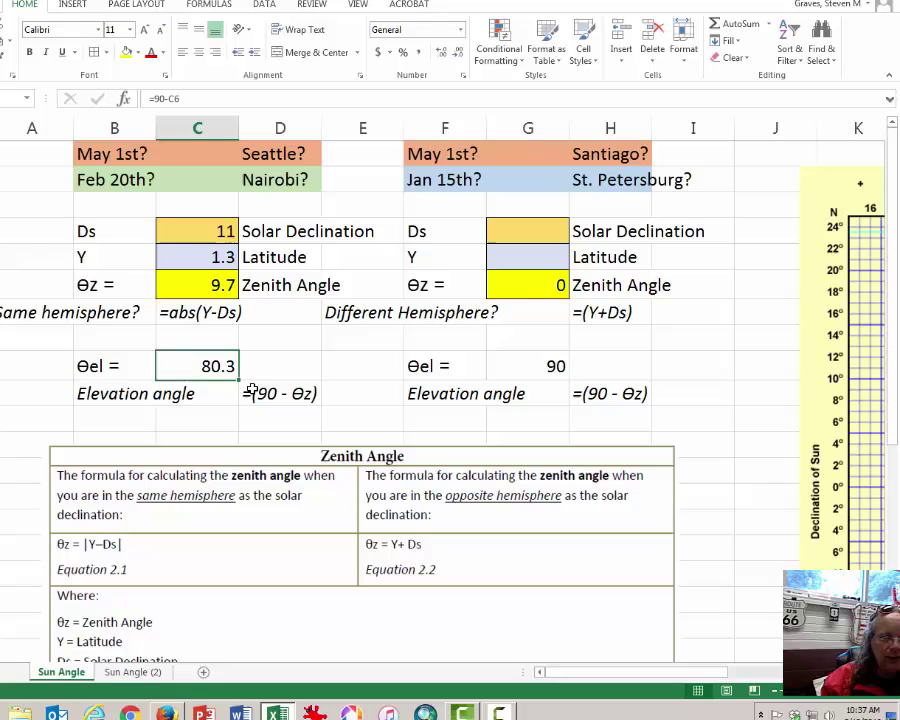
click(205, 366)
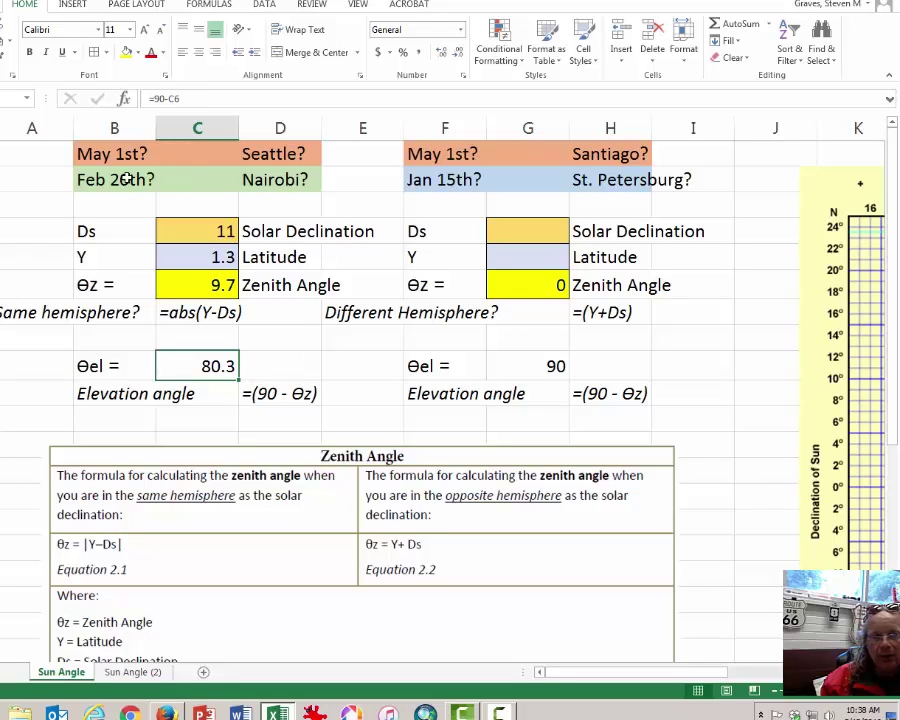
drag(112, 177, 255, 178)
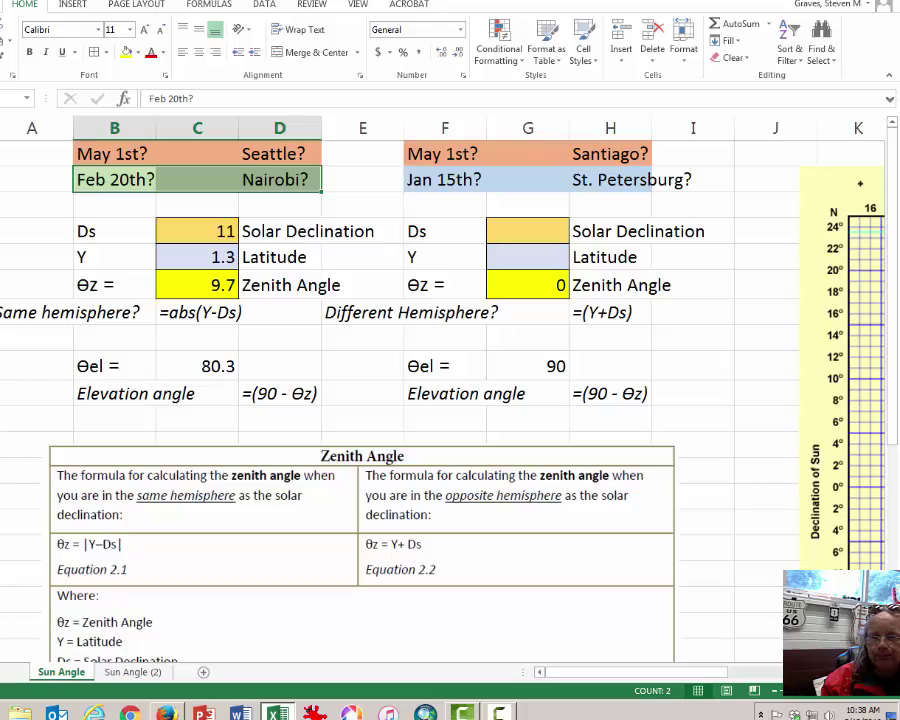
click(444, 179)
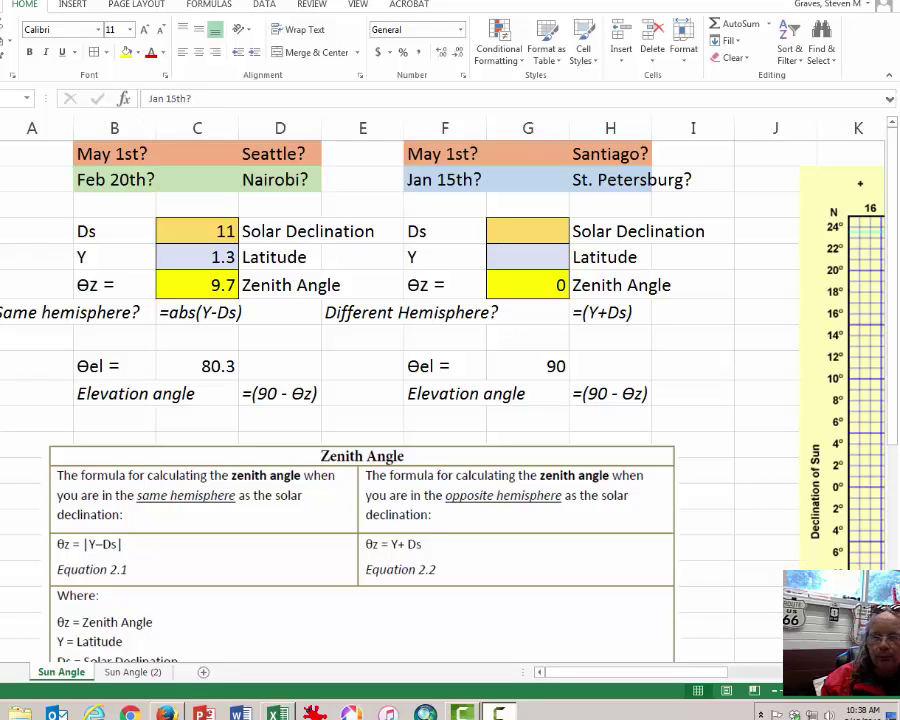
click(534, 181)
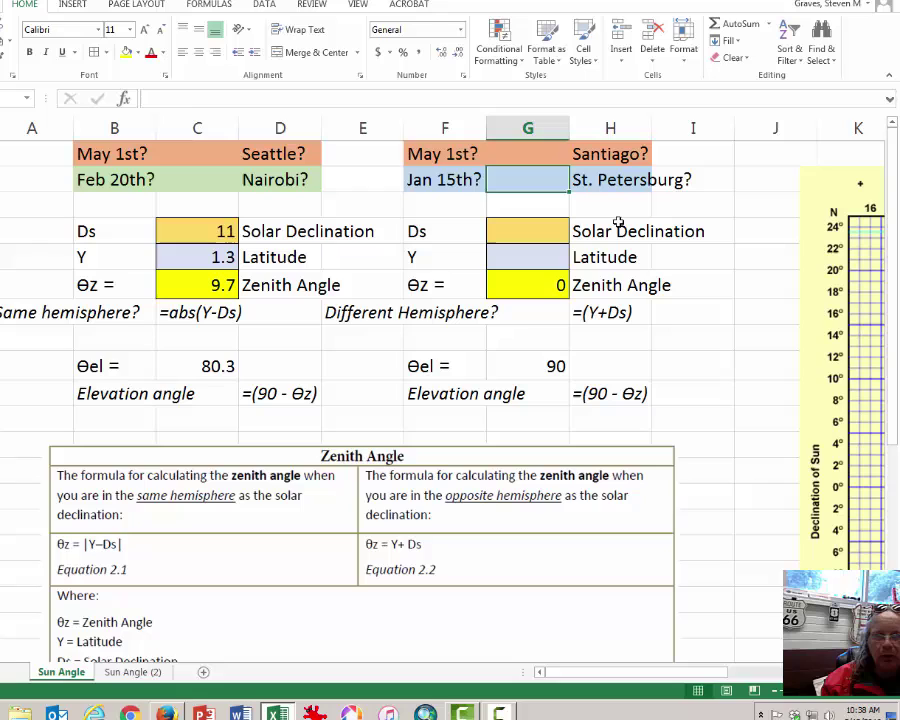
click(430, 180)
click(597, 180)
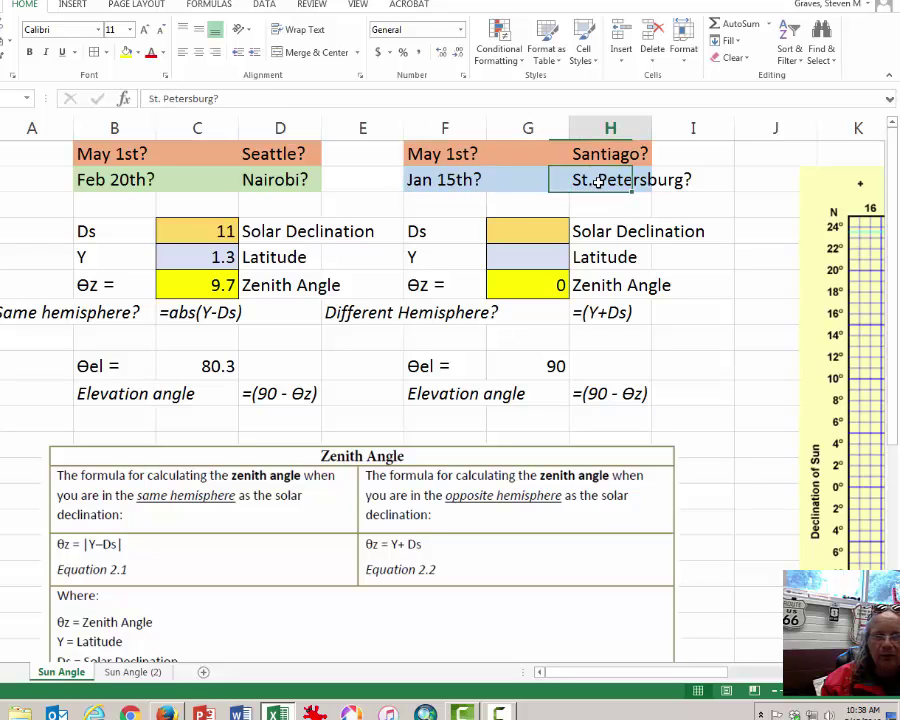
click(450, 180)
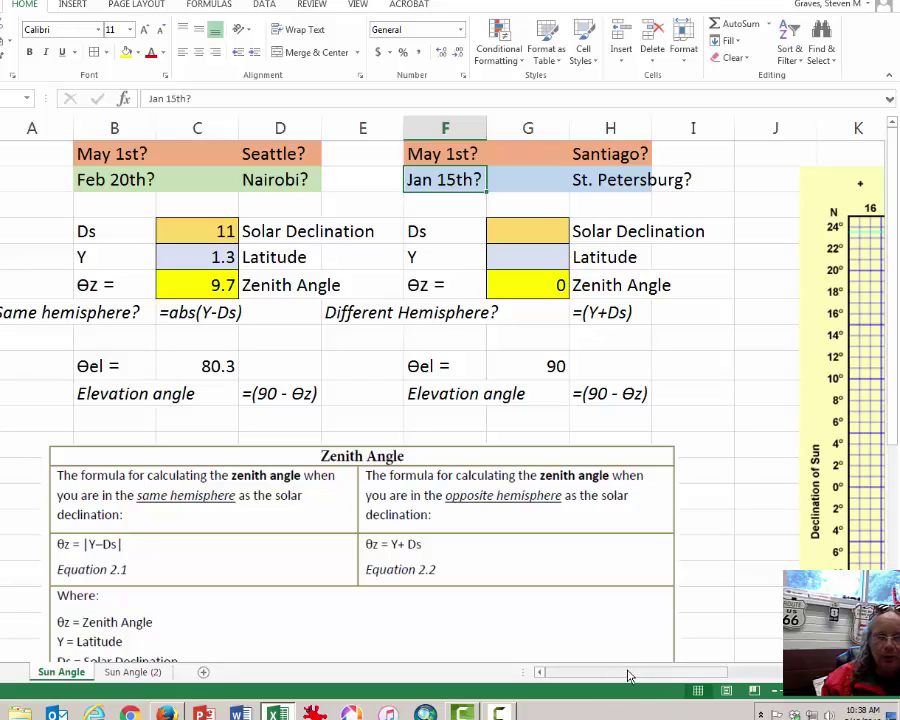
drag(628, 676, 755, 670)
scroll(733, 598, down, 4)
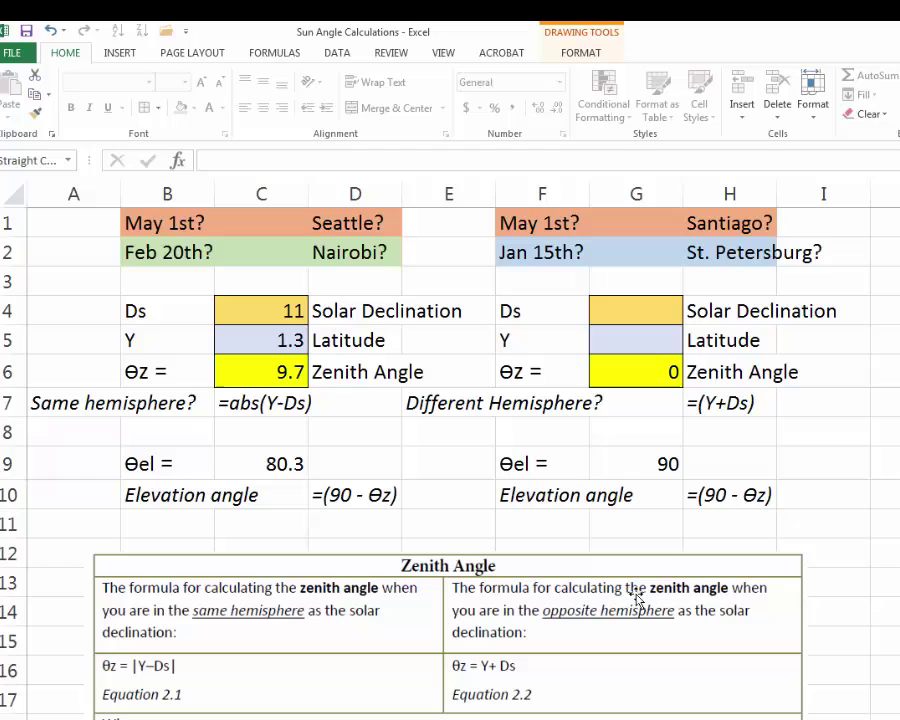
Step: Enter St. Petersburg's declination 22 and latitude 60 for Jan 15th
click(649, 306)
text(22)
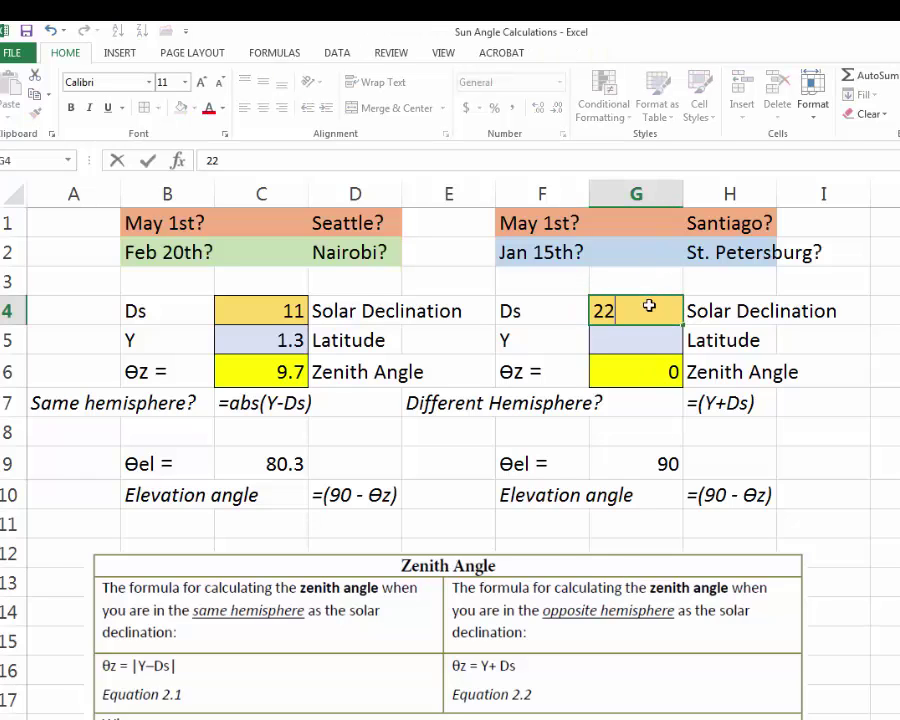
key(Return)
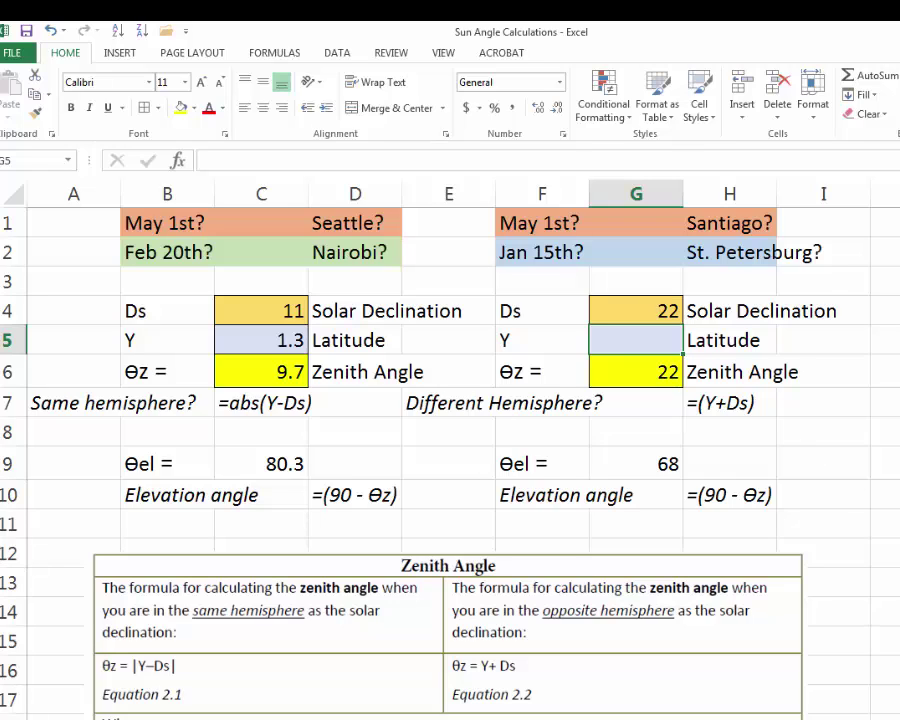
key(alt+Tab)
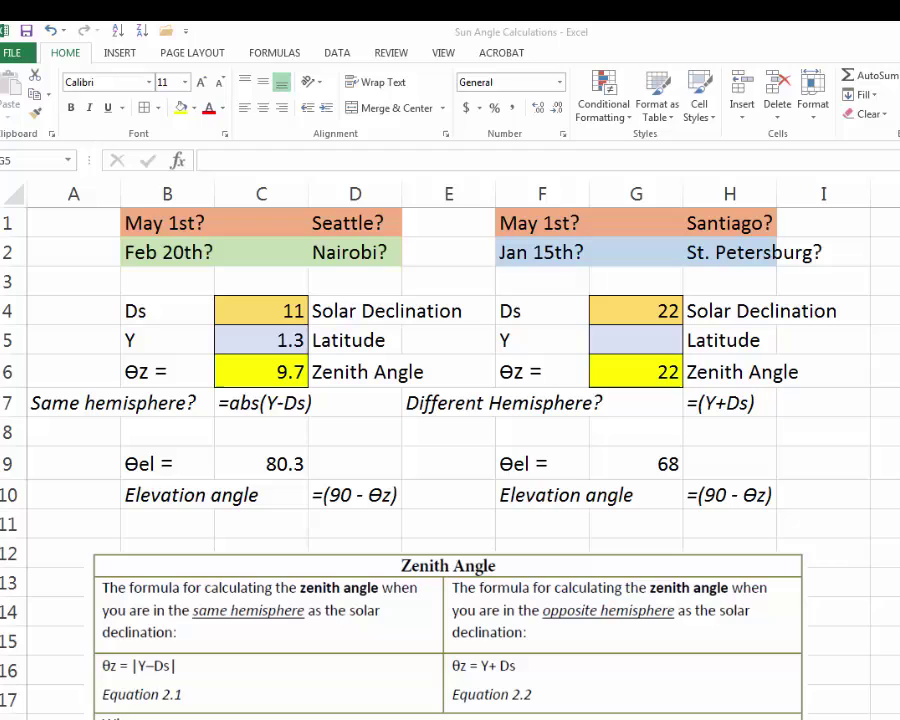
click(657, 338)
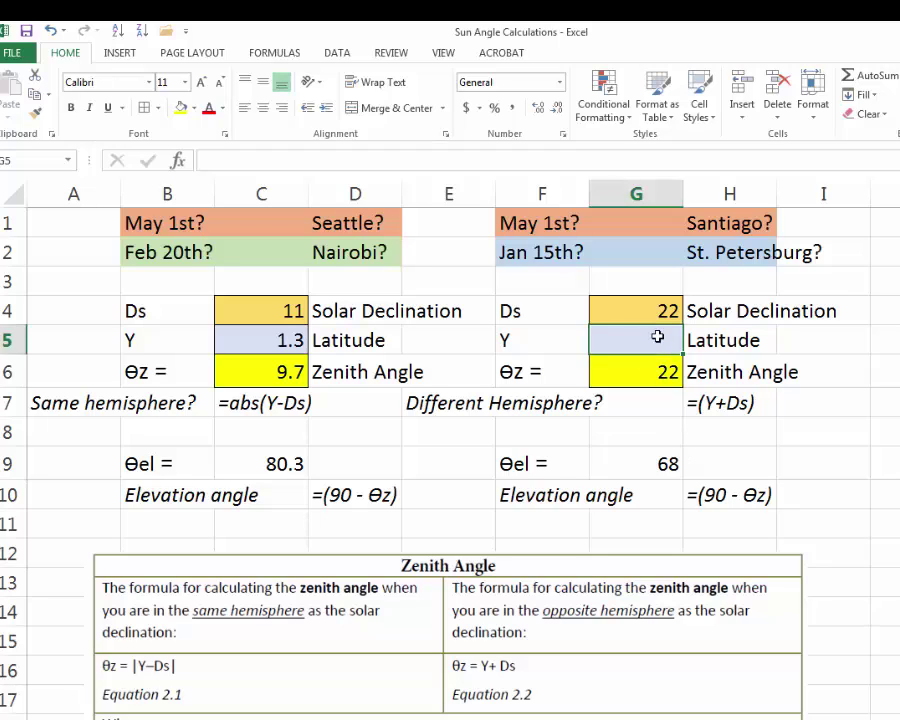
text(60)
key(Return)
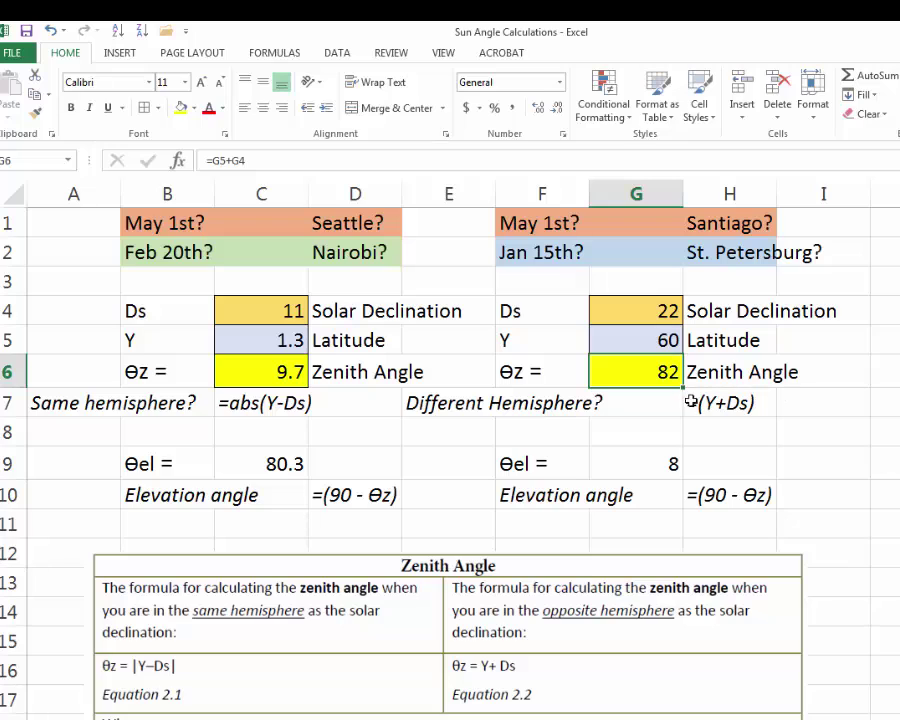
Step: Verify the zenith formula =G5+G4 gives 82 and the elevation formula =90-G6 gives 8
click(508, 375)
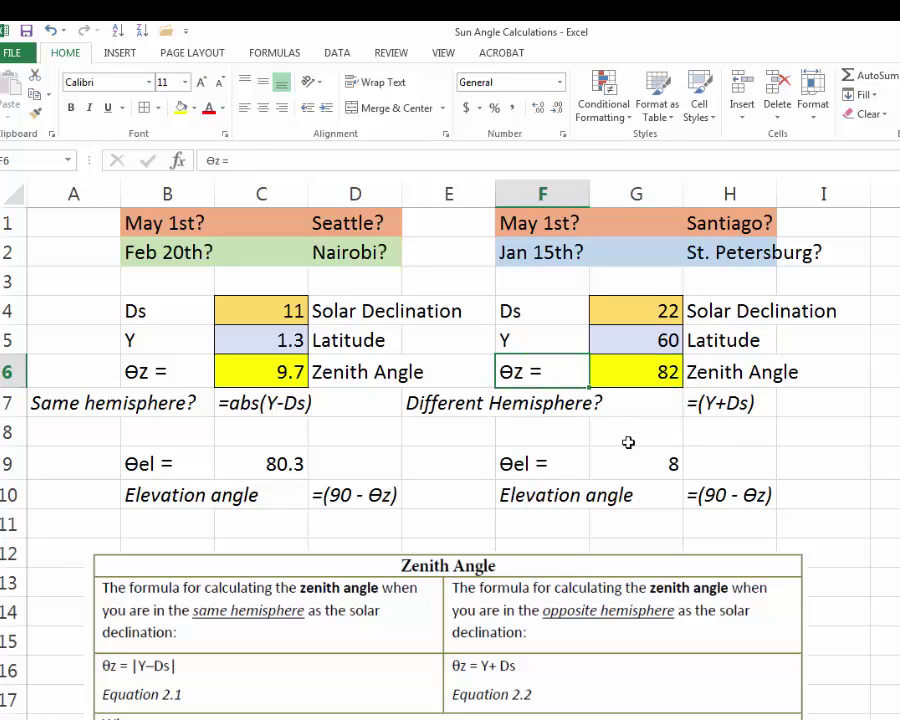
click(629, 375)
key(F2)
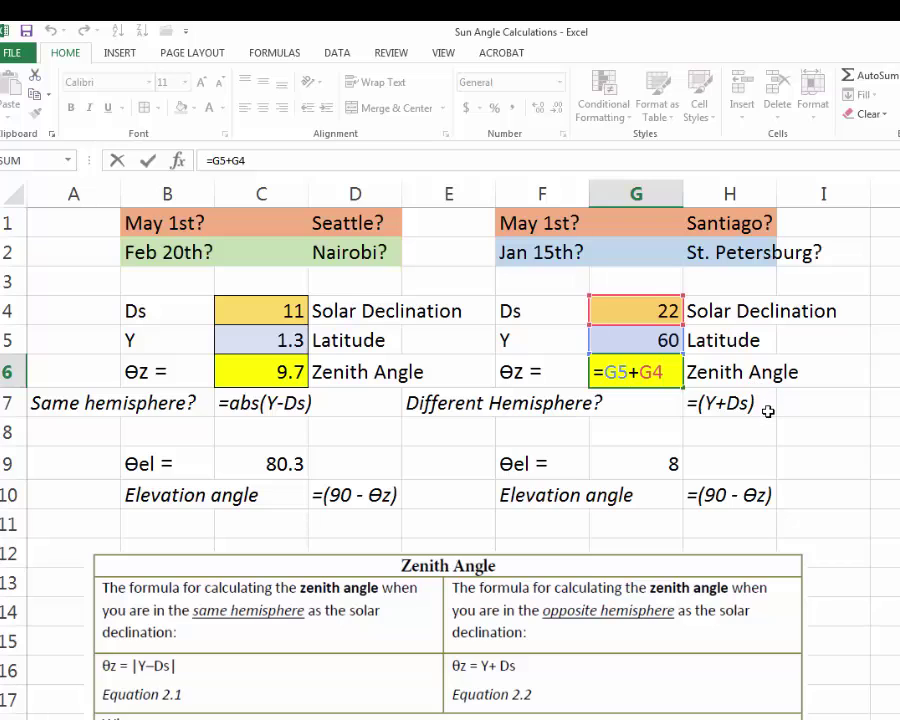
key(Return)
key(Up)
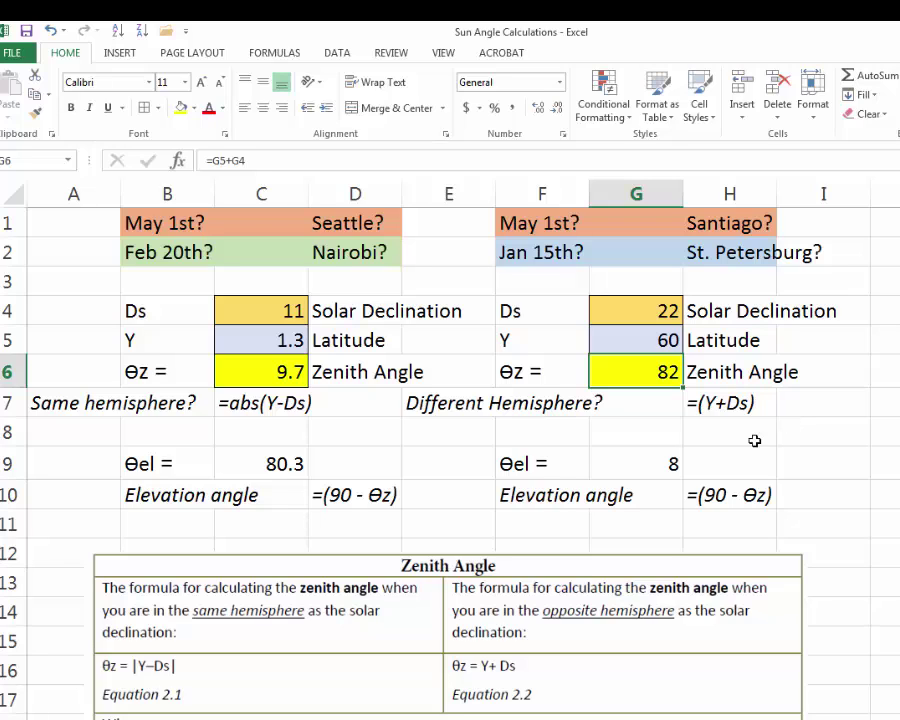
click(676, 464)
key(F2)
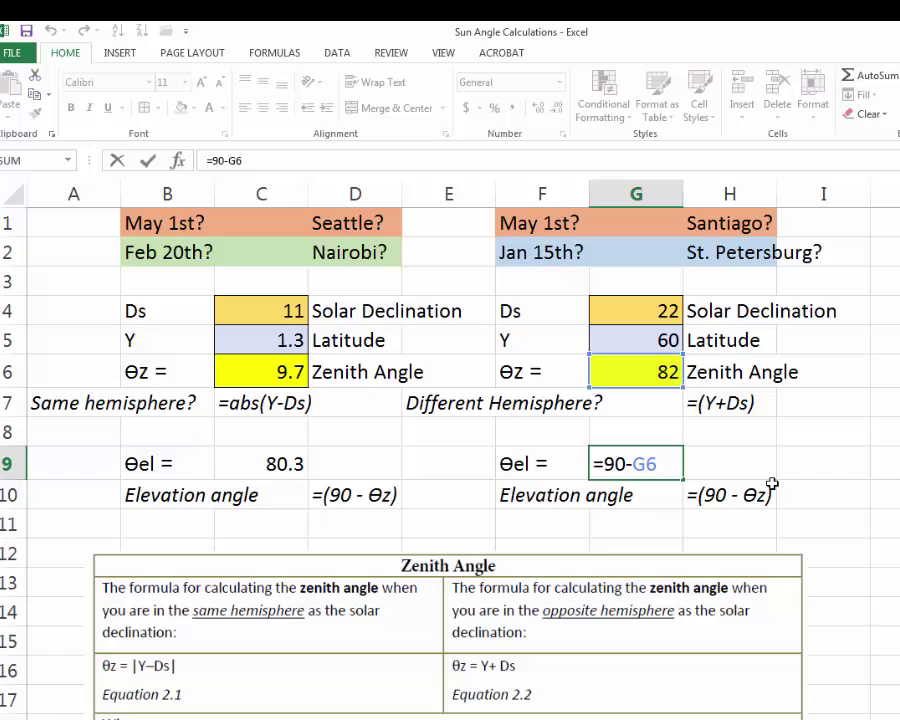
key(ctrl+Return)
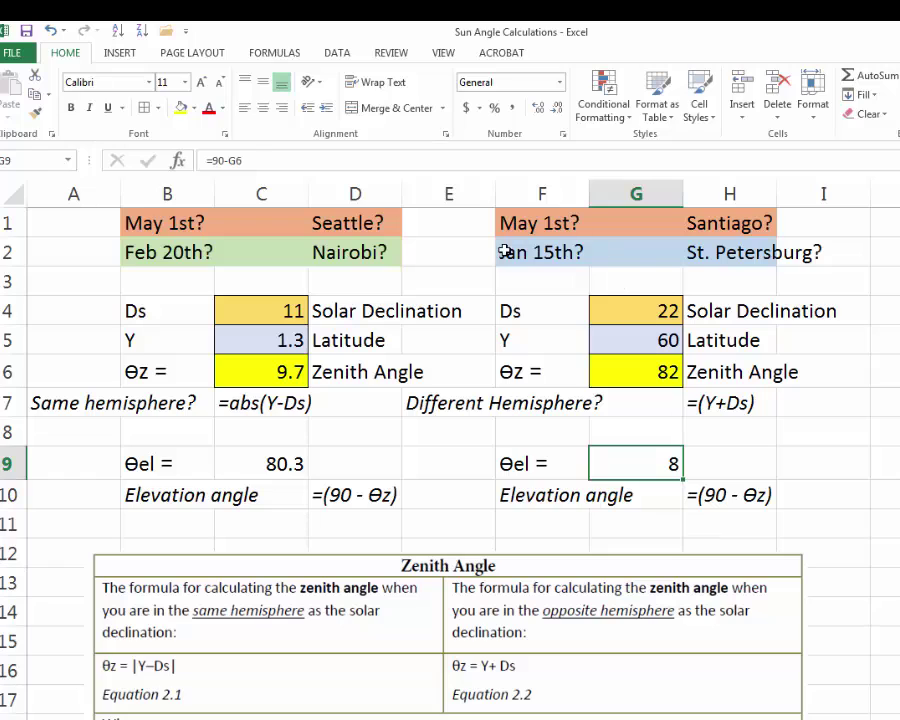
Step: Review the Jan 15th St. Petersburg heading and the Nairobi and St. Petersburg elevation results
drag(506, 253, 710, 252)
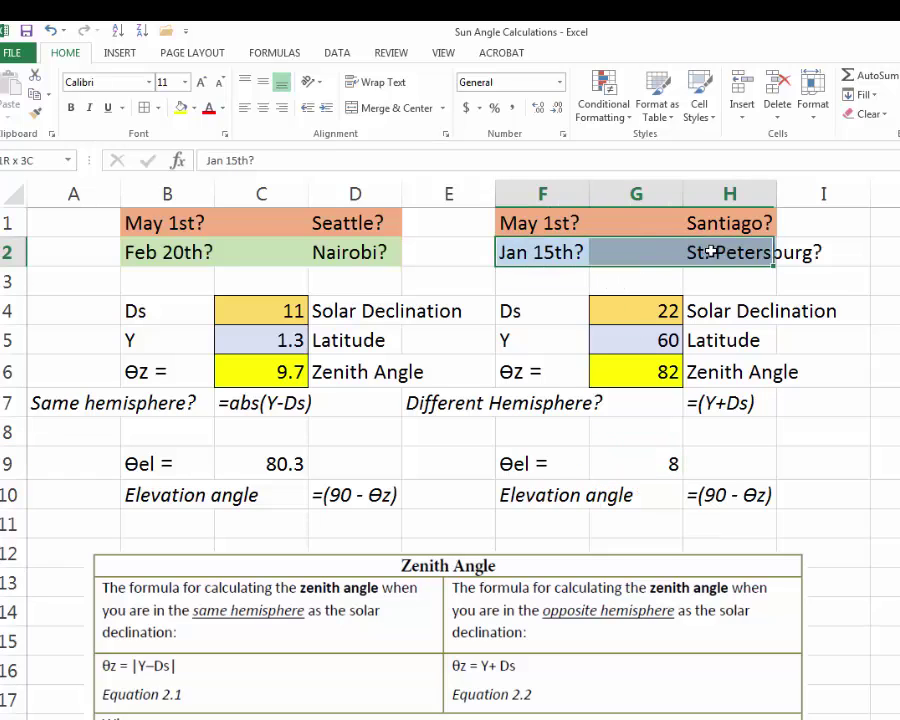
click(647, 464)
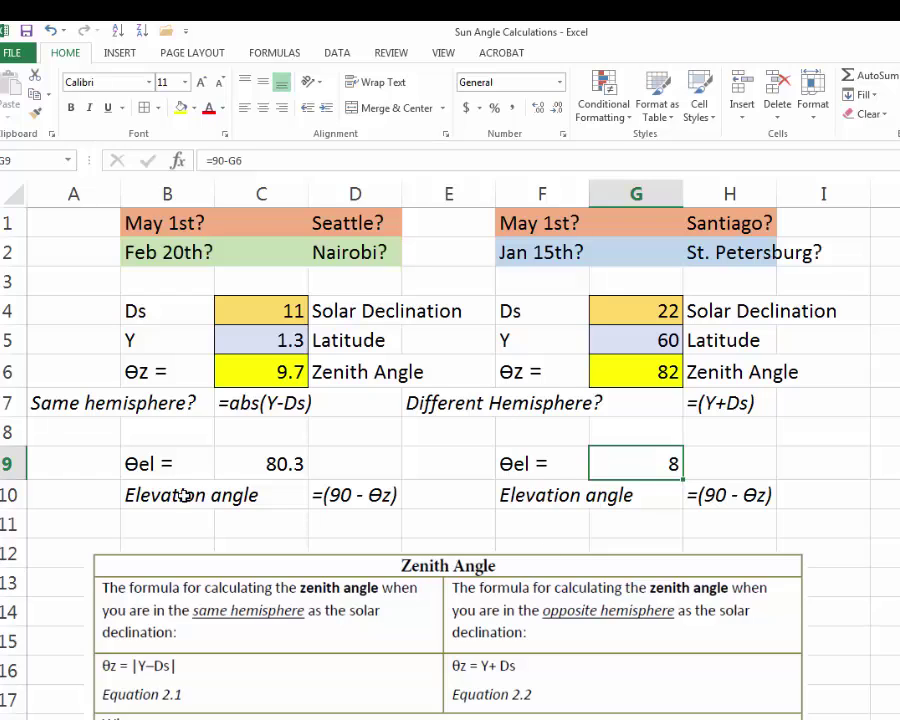
drag(195, 464, 281, 464)
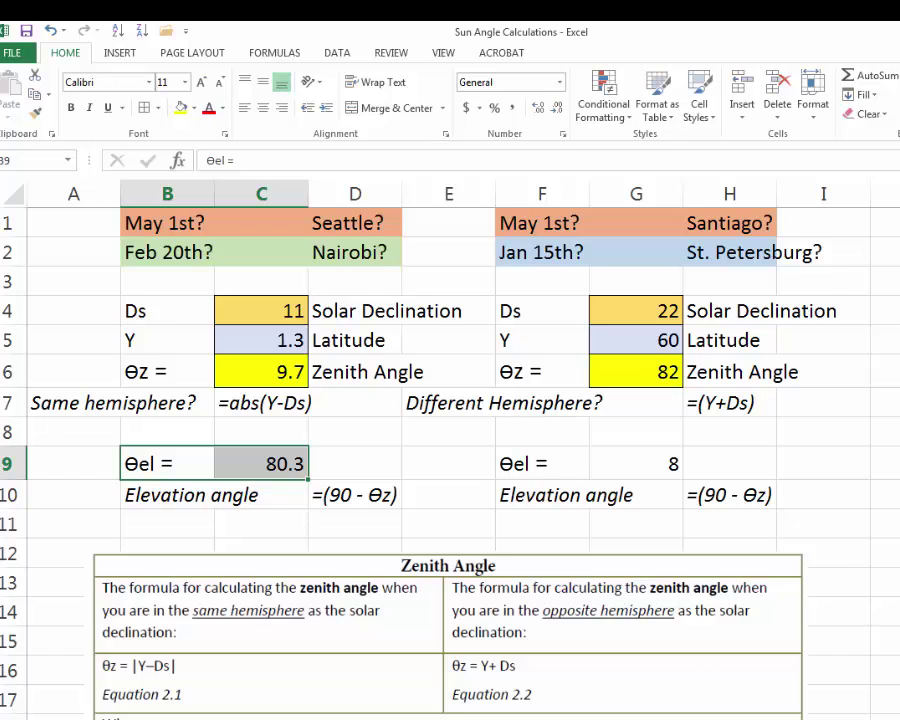
click(717, 530)
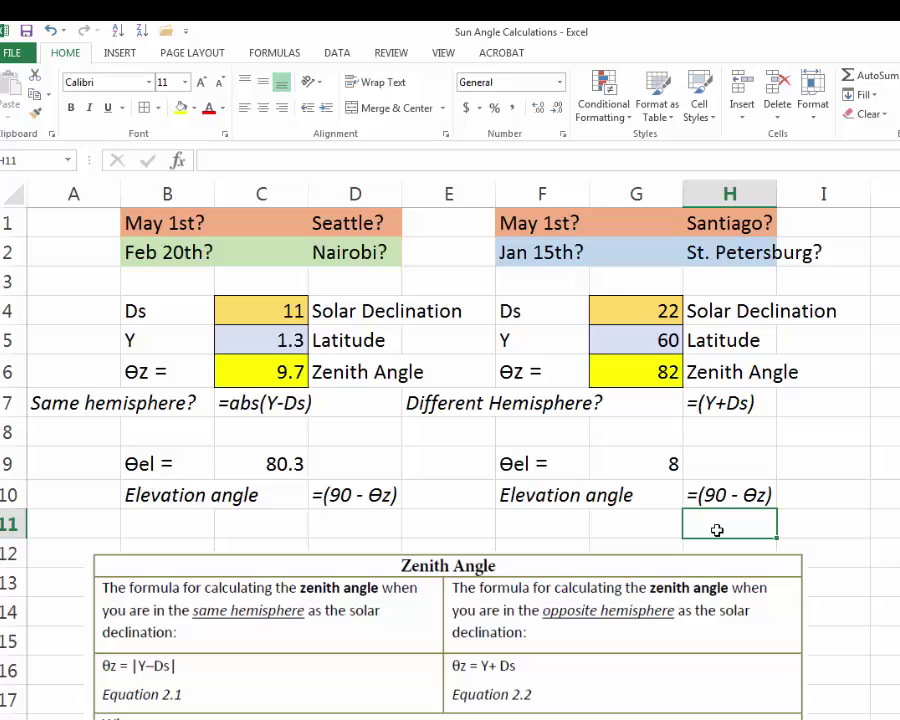
Step: Scroll down to the Elevation Angle formula notes below the calculations
scroll(717, 530, down, 2)
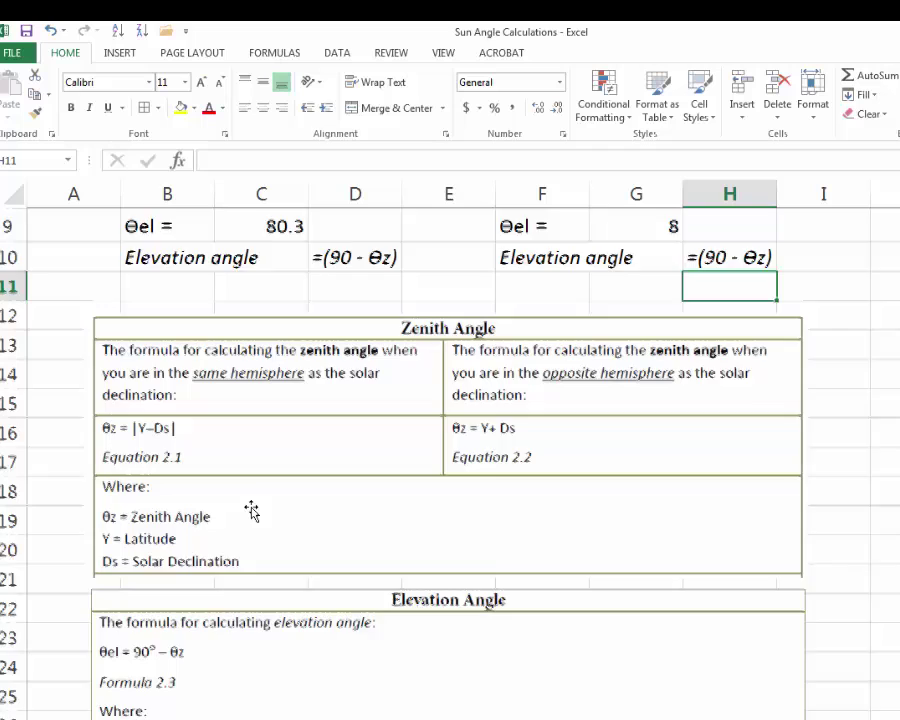
scroll(252, 511, down, 1)
scroll(223, 450, up, 1)
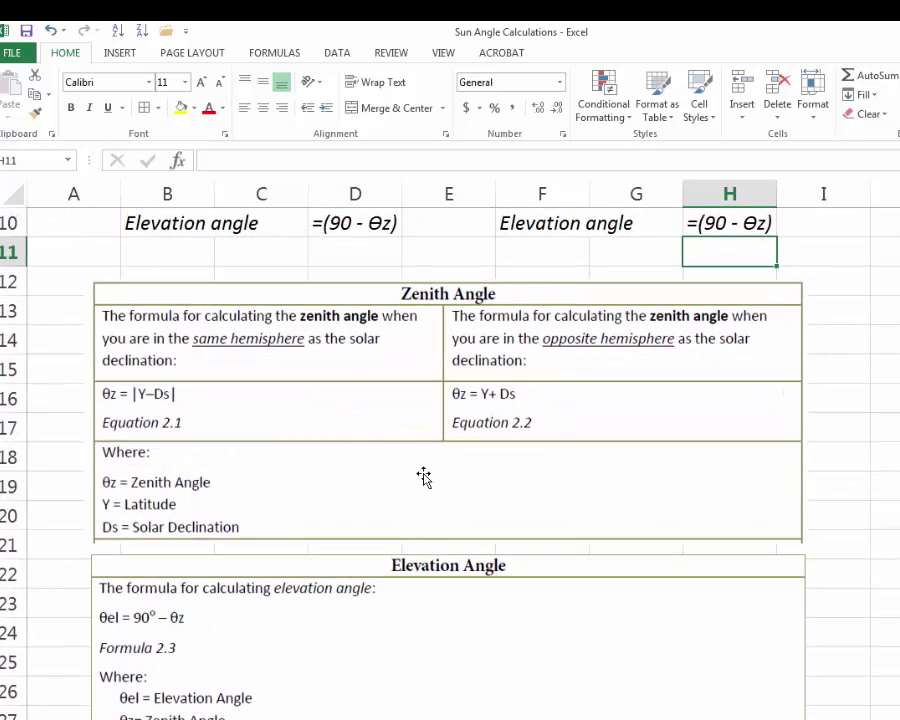
scroll(423, 477, down, 1)
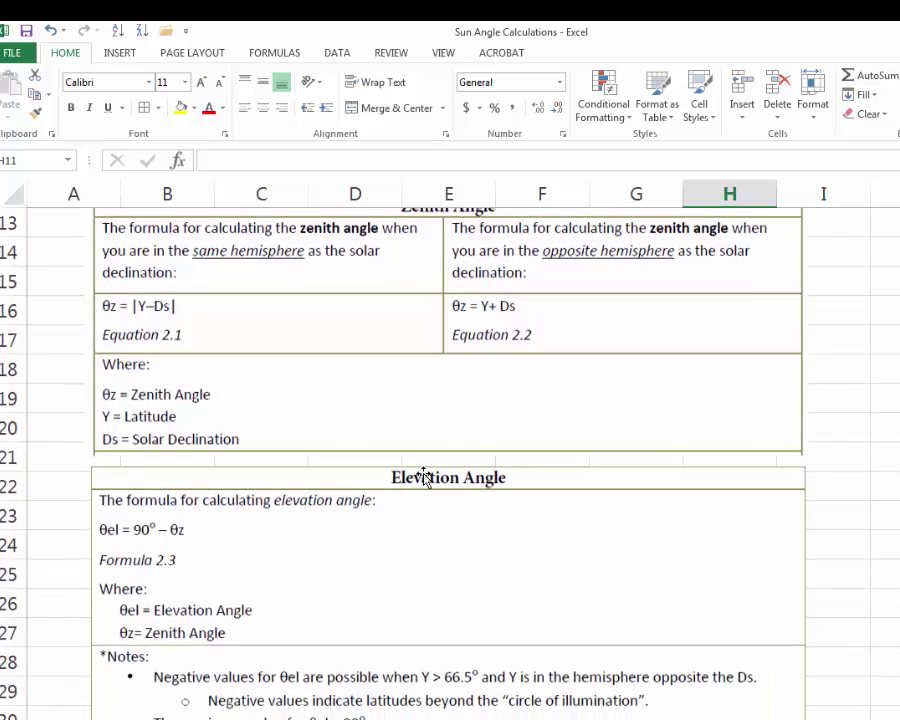